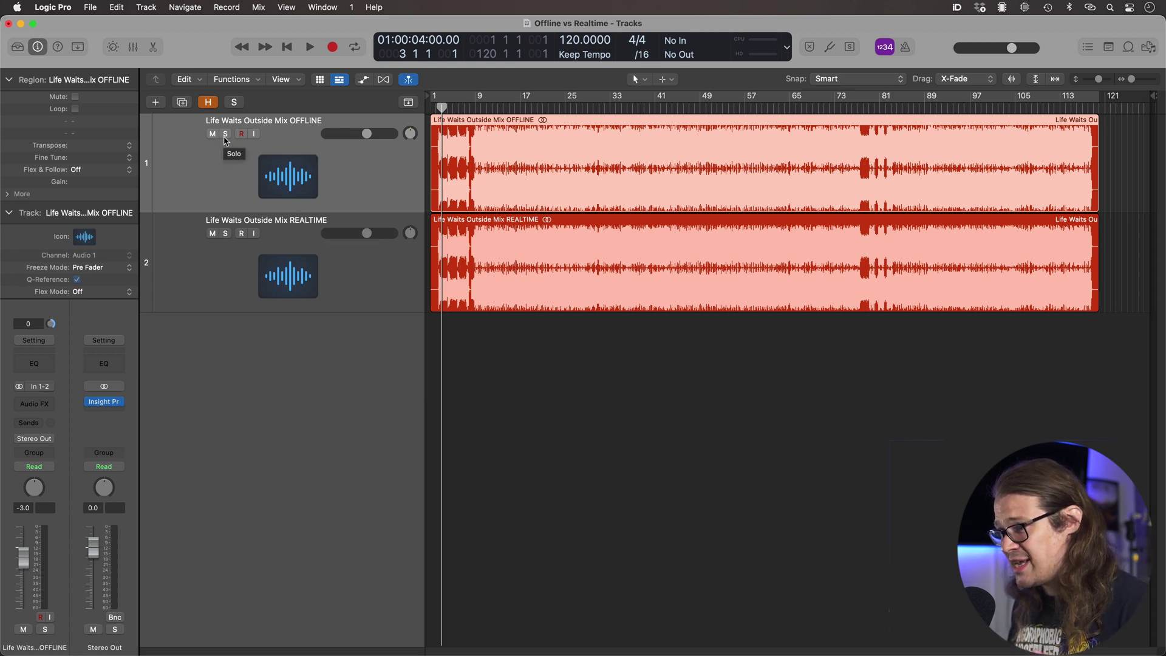
Step: Mute track 1 and play, toggling its Solo to switch between the OFFLINE and REALTIME bounces
{"action": "key", "text": "ctrl+m"}
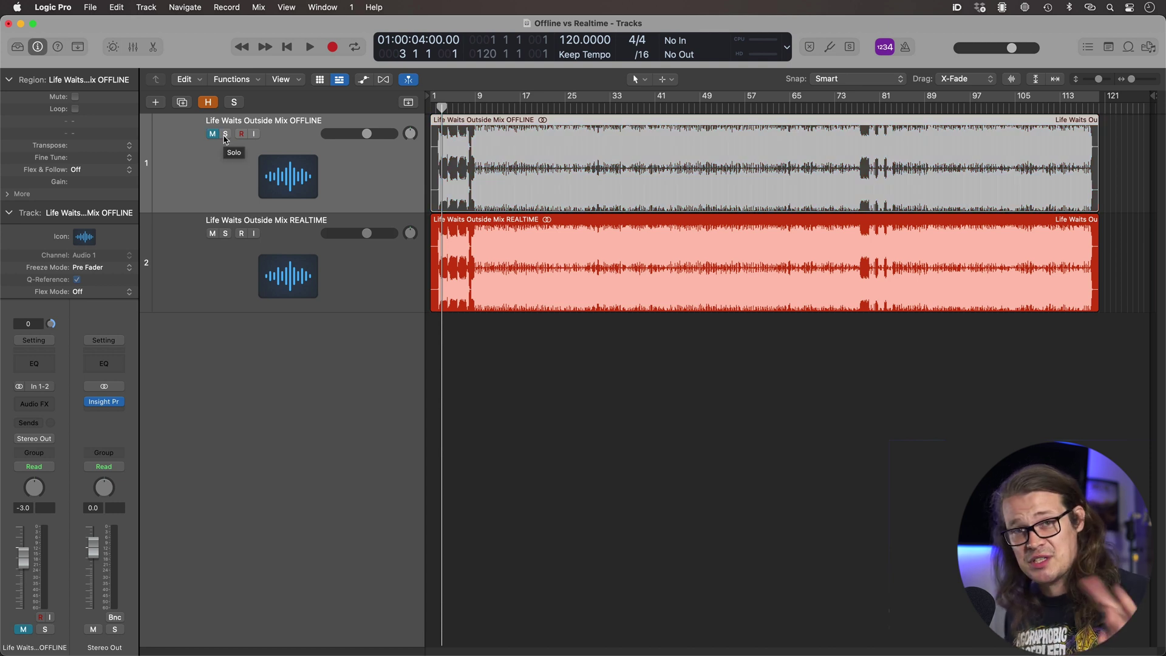
{"action": "left_click", "coordinate": [225, 133]}
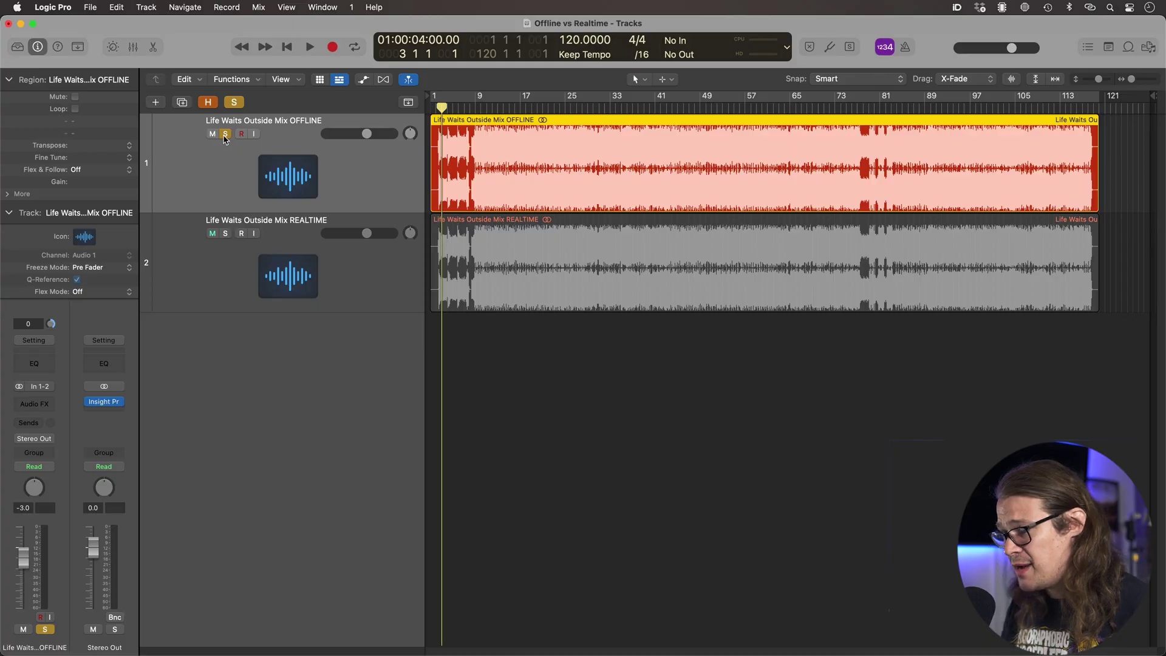
{"action": "key", "text": "space"}
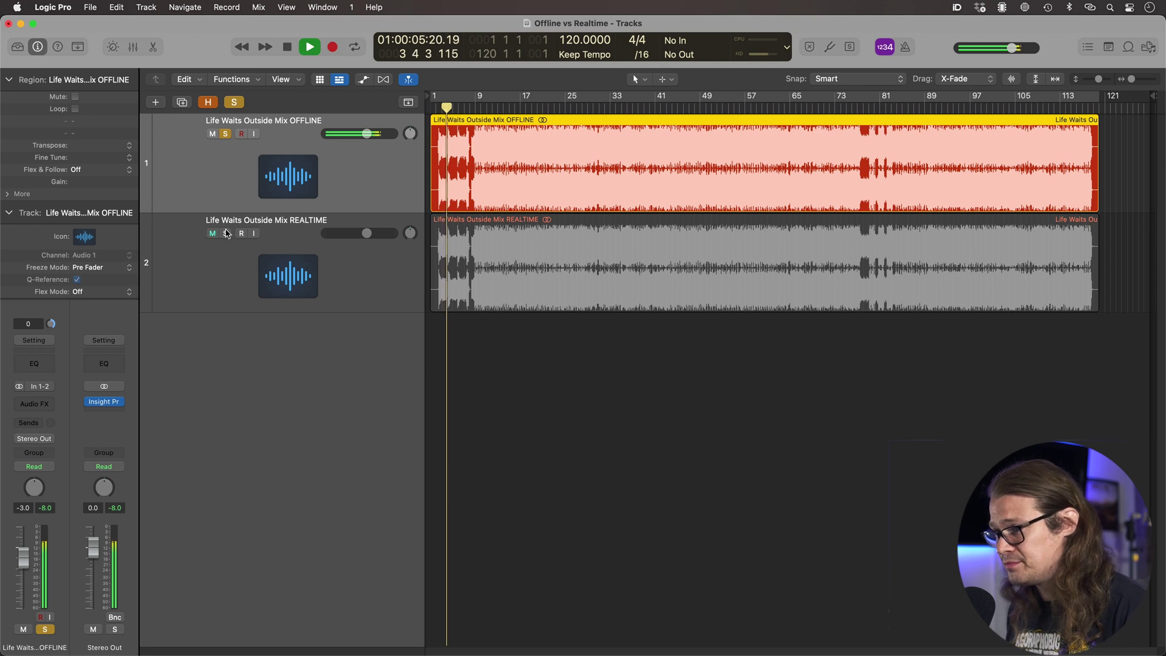
{"action": "left_click", "coordinate": [225, 134]}
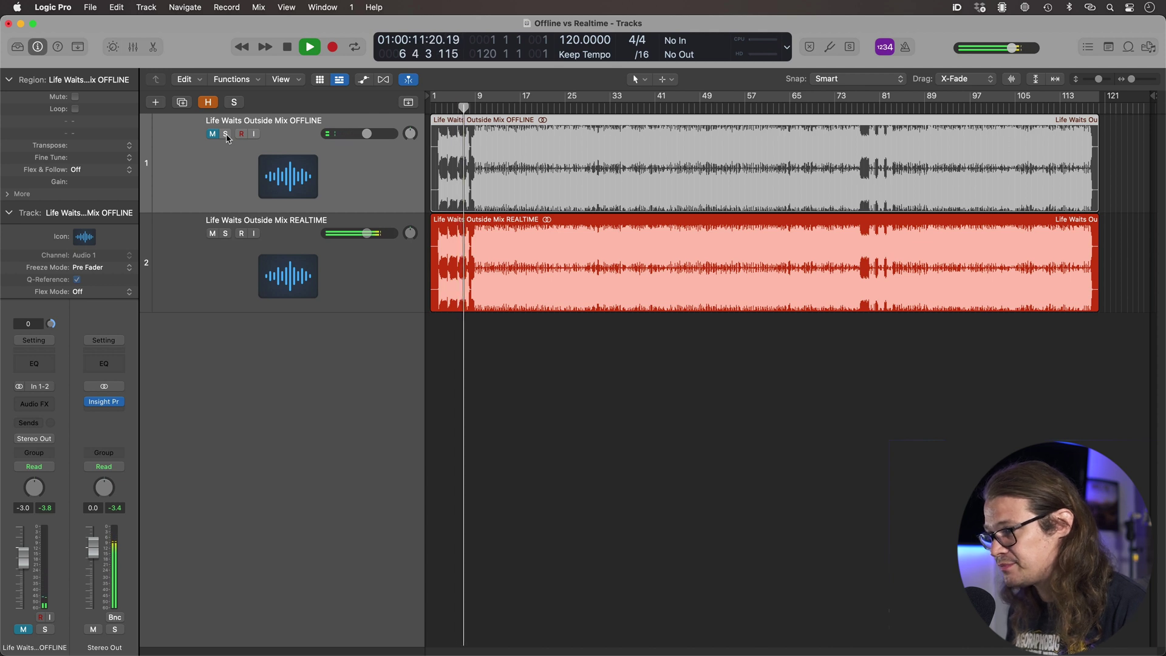
{"action": "left_click", "coordinate": [225, 134]}
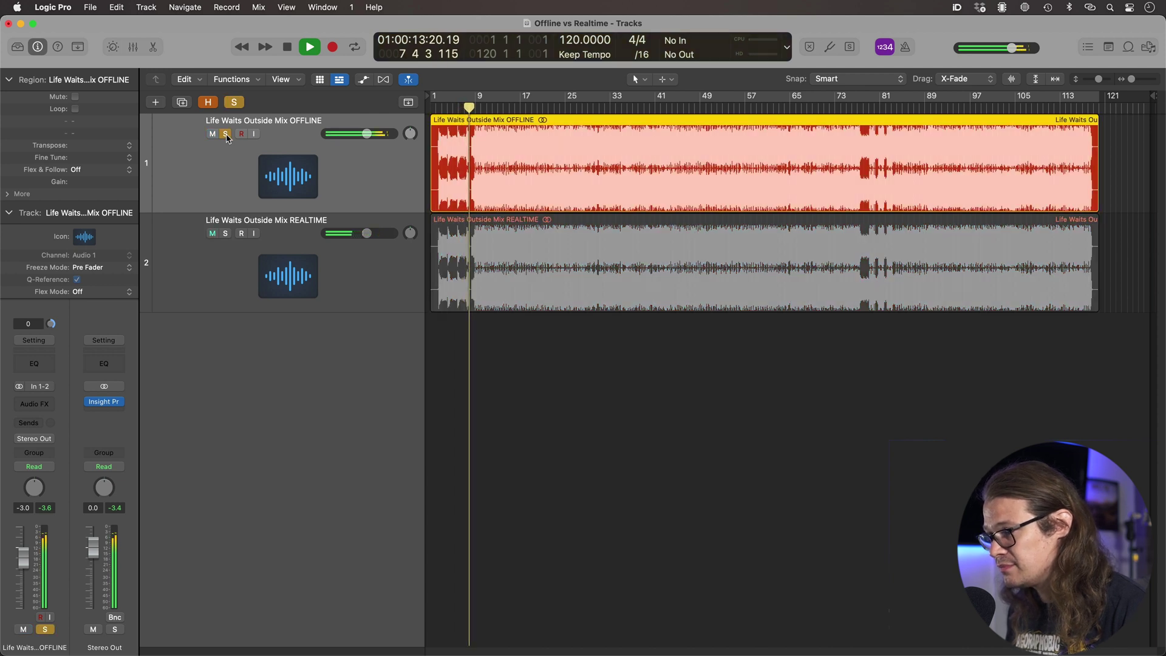
{"action": "left_click", "coordinate": [226, 134]}
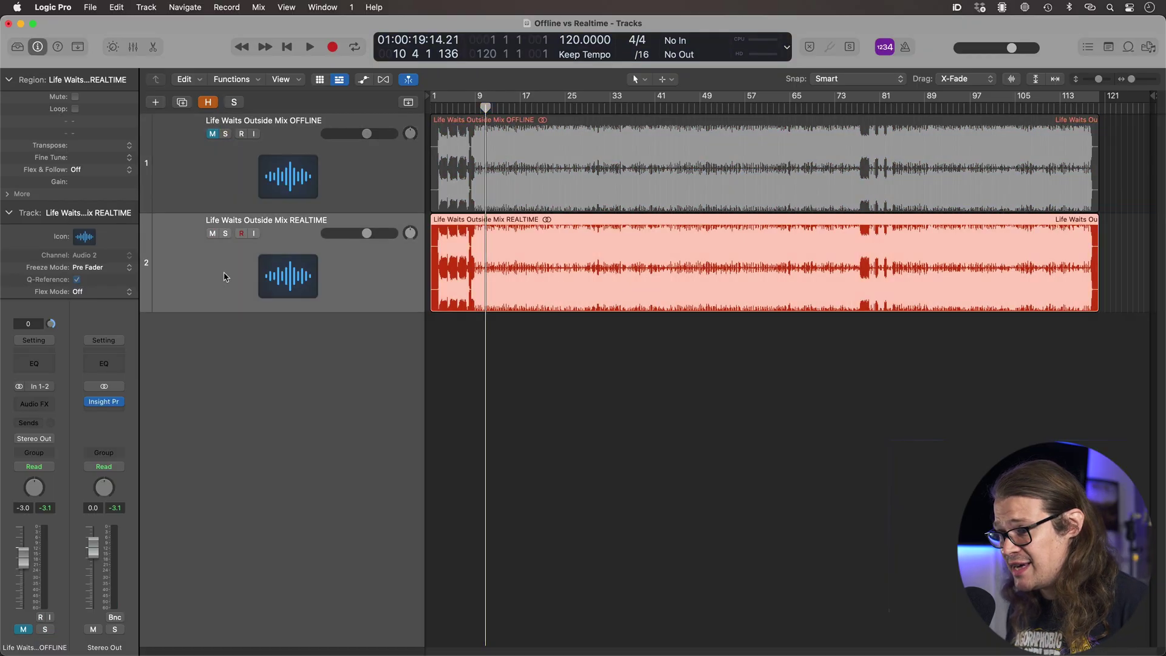
Step: Insert a Gain plug-in on the REALTIME track and open it
{"action": "left_click", "coordinate": [34, 401]}
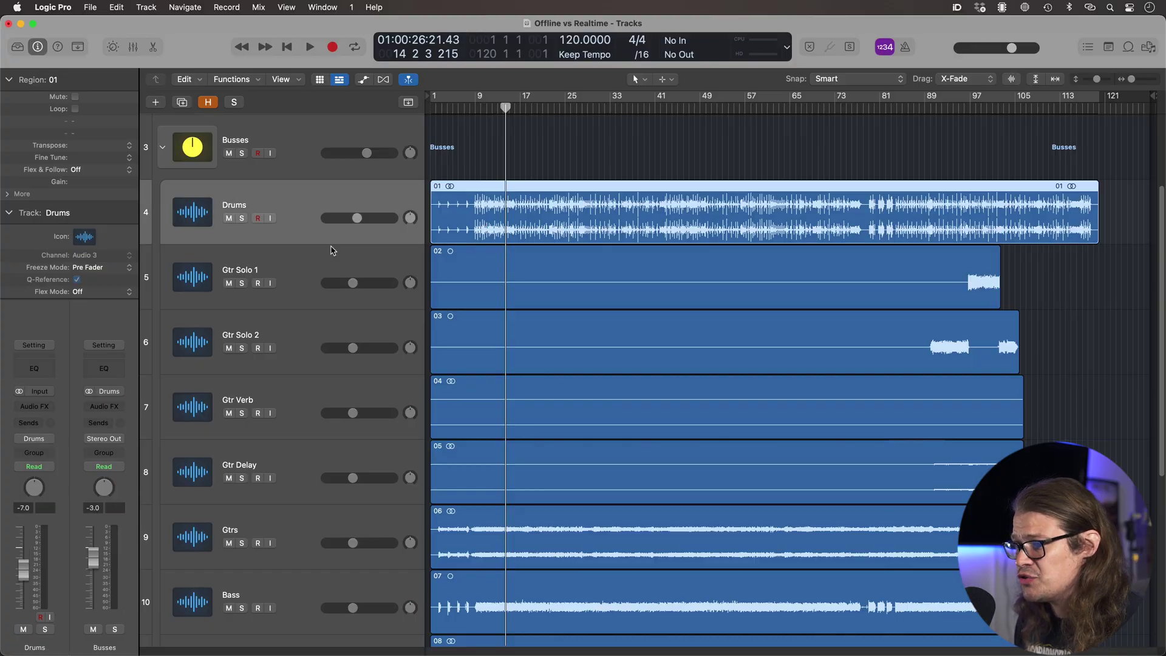
Step: Step the selection through the stem tracks down to Gtr Verb
{"action": "left_click", "coordinate": [312, 273]}
{"action": "left_click", "coordinate": [311, 327]}
{"action": "left_click", "coordinate": [308, 400]}
Step: Unmute the OFFLINE BUSSES and REALTIME BUSSES tracks together and make all tracks taller
{"action": "scroll", "coordinate": [310, 328], "scroll_direction": "down", "scroll_amount": 5}
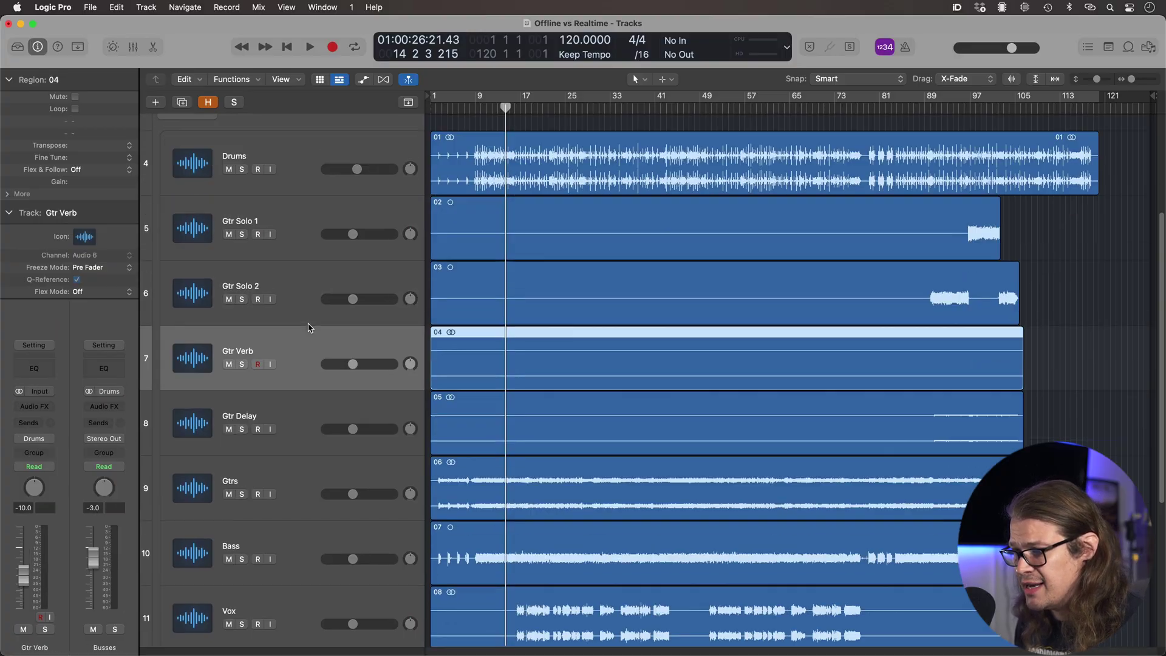
{"action": "scroll", "coordinate": [310, 328], "scroll_direction": "down", "scroll_amount": 2}
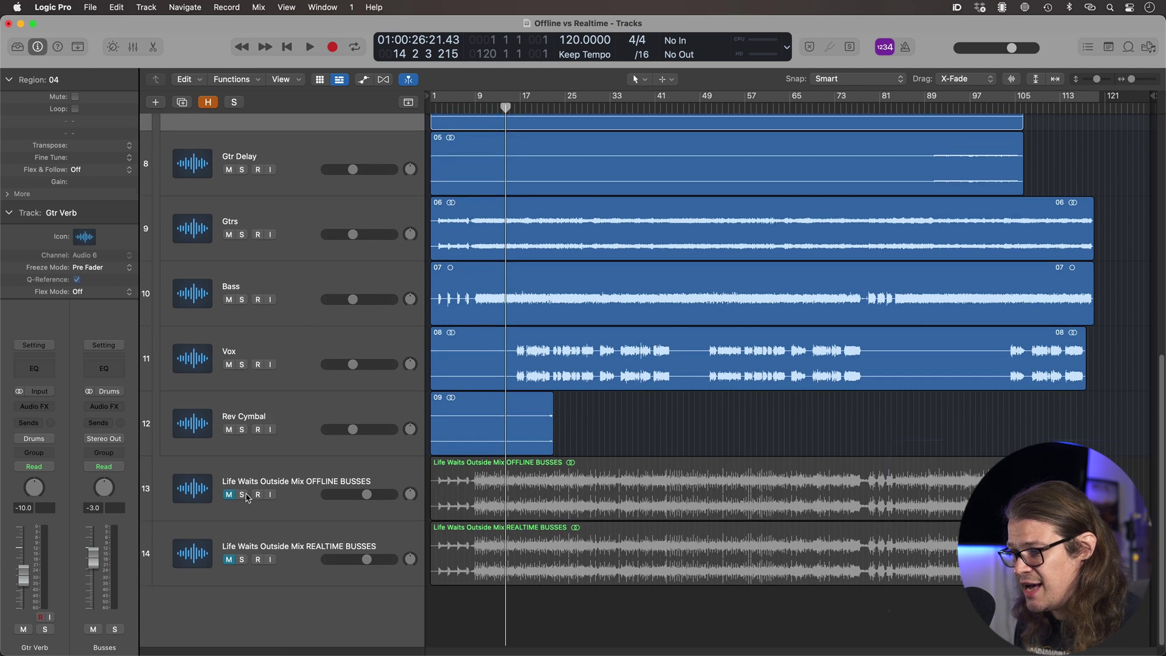
{"action": "left_click_drag", "start_coordinate": [229, 495], "coordinate": [229, 560]}
{"action": "key", "text": "super+Down"}
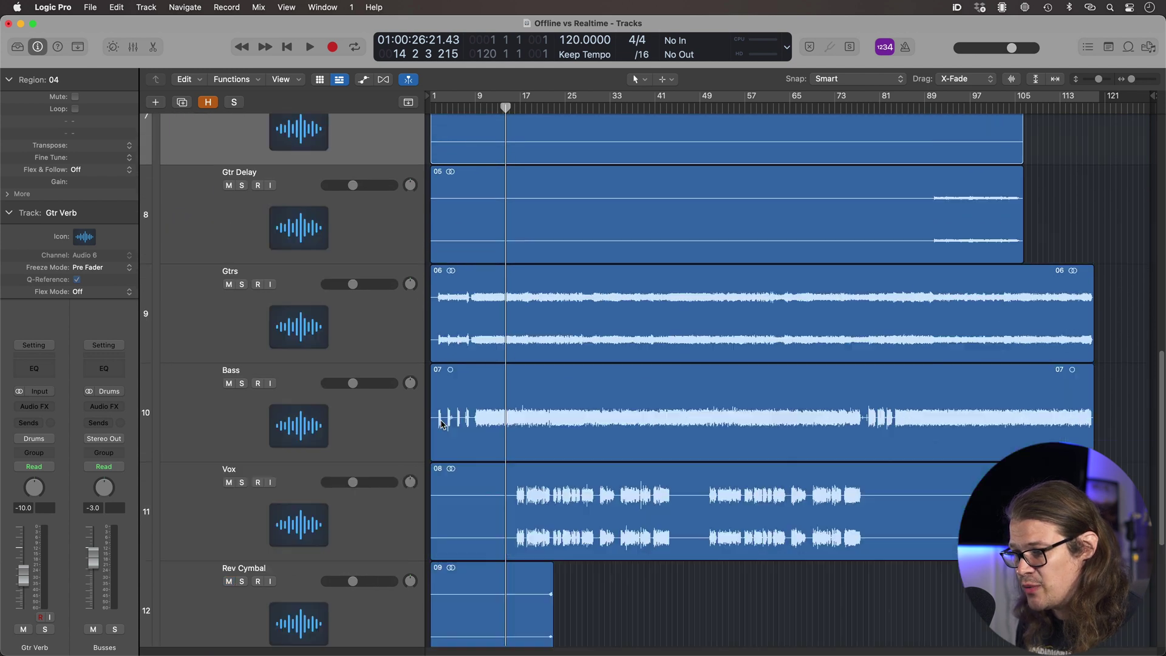
{"action": "scroll", "coordinate": [299, 393], "scroll_direction": "down", "scroll_amount": 5}
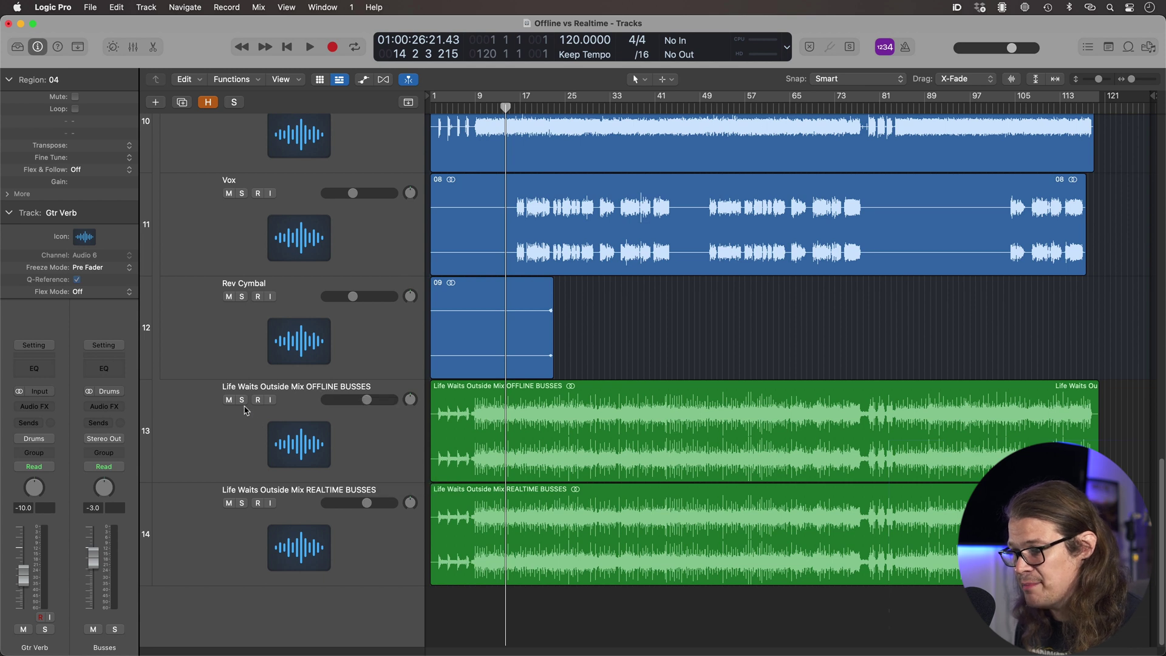
Step: Solo tracks 13–14, insert Gain on REALTIME BUSSES, then play both soloed bounces together
{"action": "left_click_drag", "start_coordinate": [241, 399], "coordinate": [252, 496]}
{"action": "left_click", "coordinate": [249, 470]}
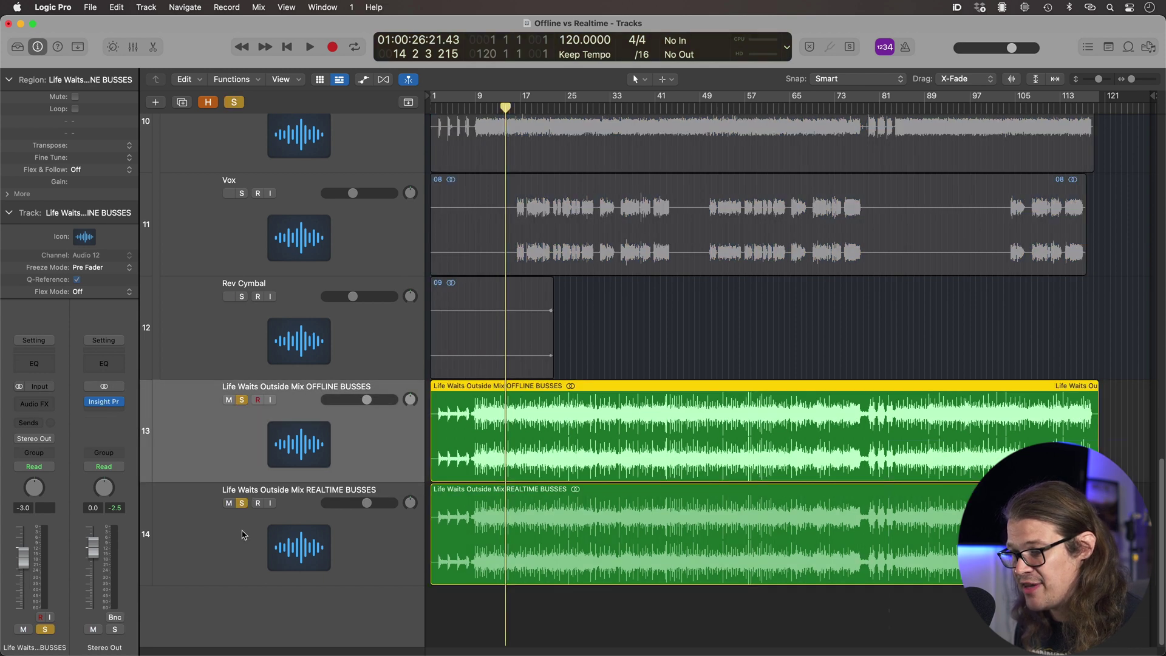
{"action": "left_click", "coordinate": [246, 535]}
{"action": "left_click", "coordinate": [36, 403]}
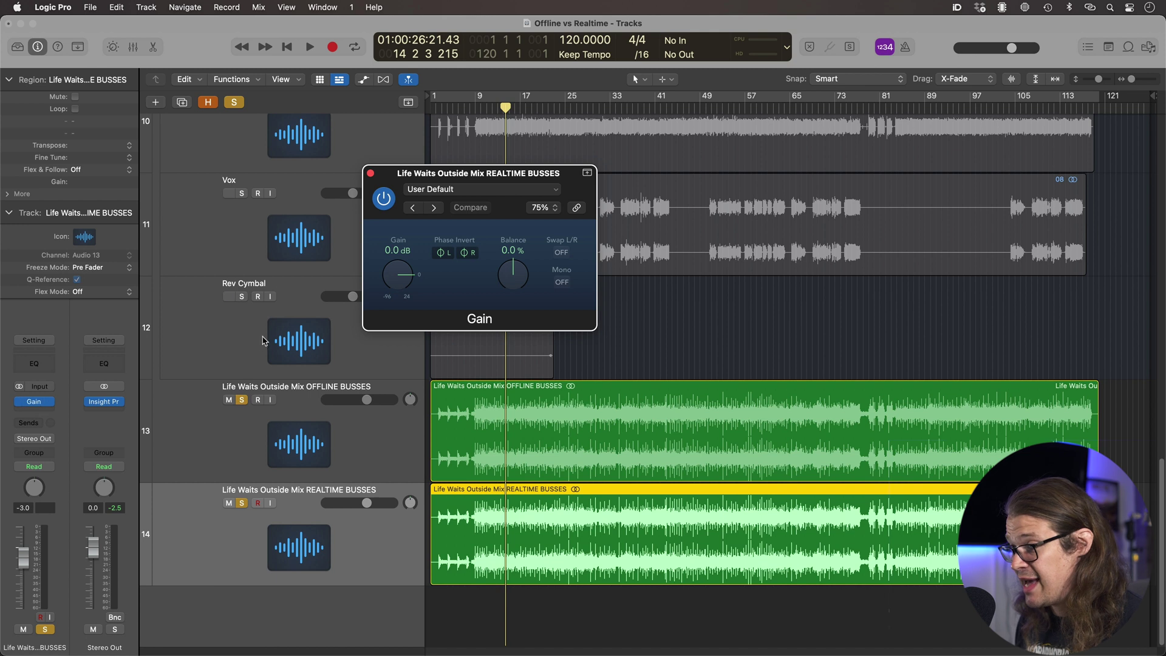
{"action": "left_click", "coordinate": [370, 173]}
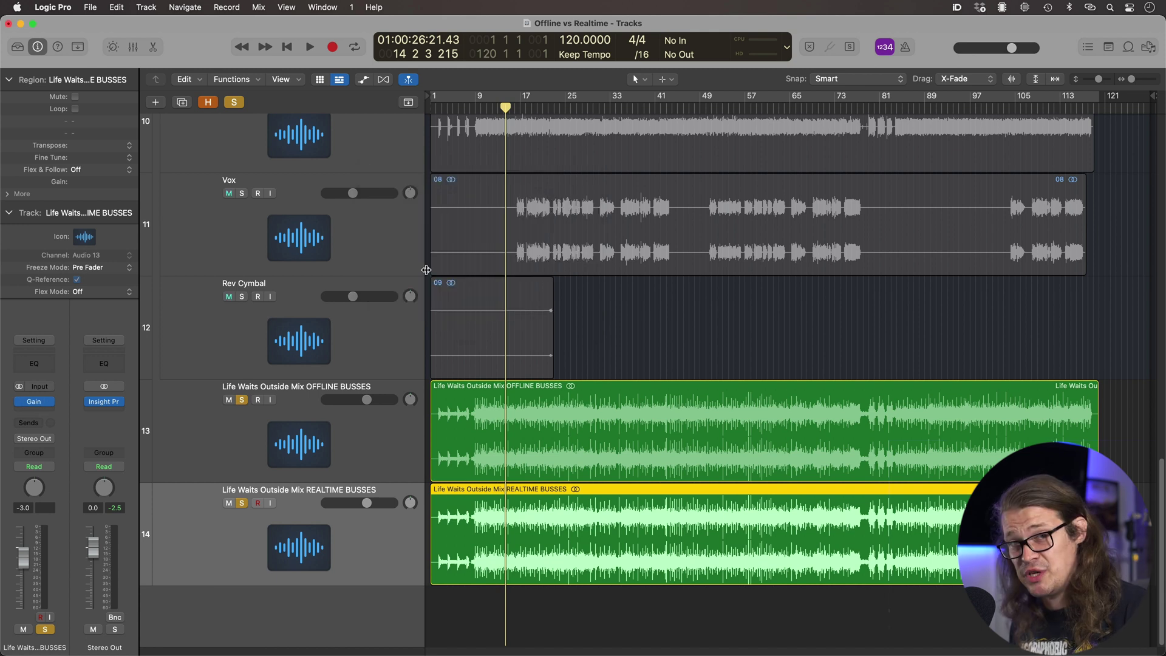
{"action": "key", "text": "space"}
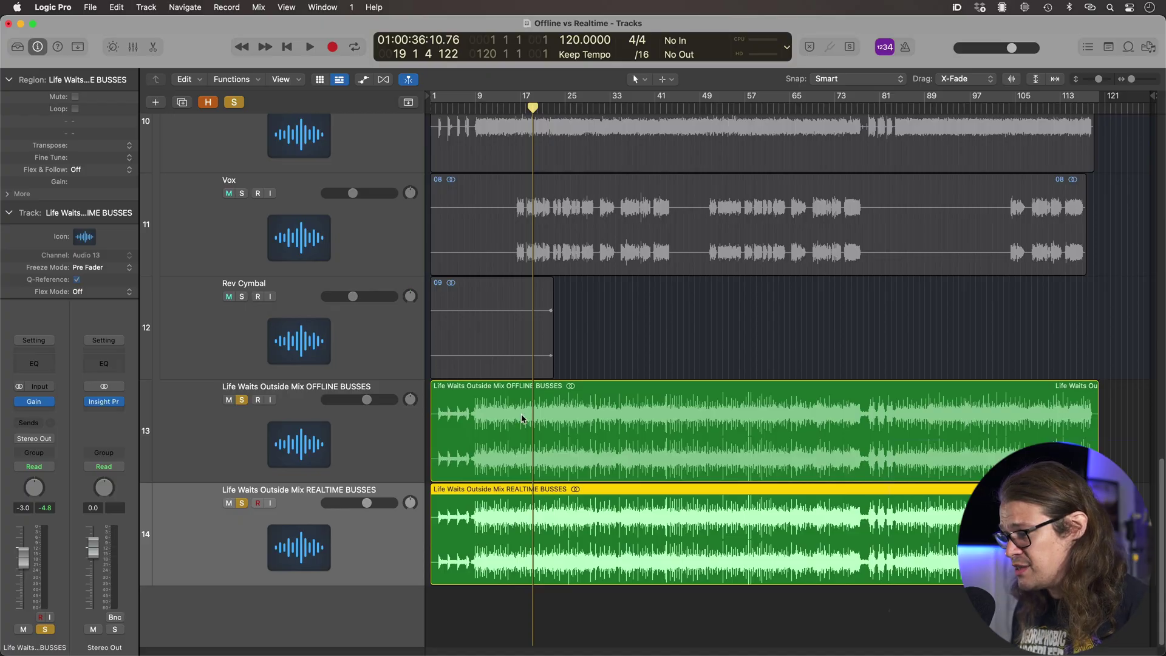
Step: Bounce both BUSSES regions in place into one combined track, then solo and briefly audition it
{"action": "left_click_drag", "start_coordinate": [609, 329], "coordinate": [635, 497]}
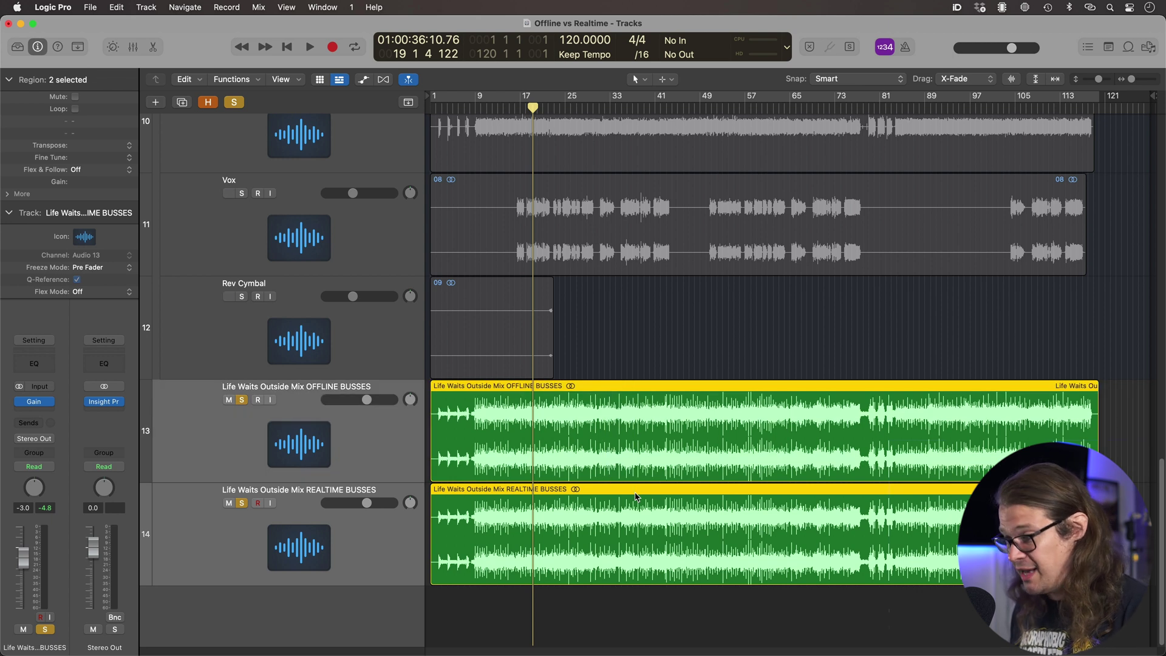
{"action": "key", "text": "ctrl+b"}
{"action": "left_click", "coordinate": [677, 449]}
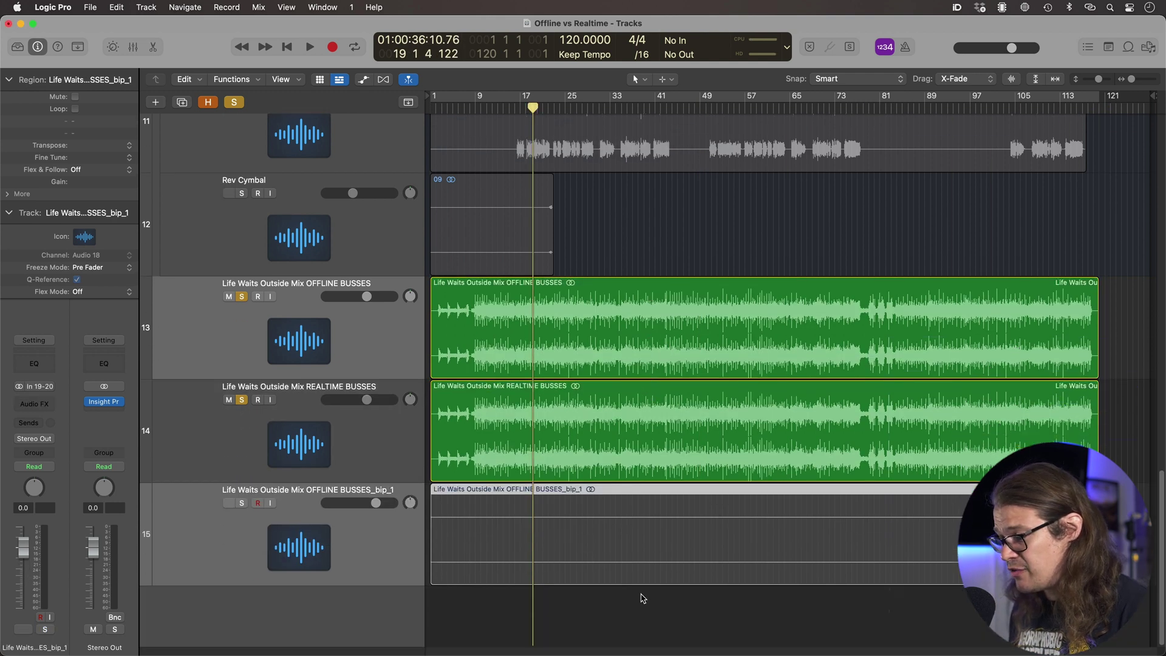
{"action": "left_click", "coordinate": [642, 598]}
{"action": "left_click", "coordinate": [243, 503]}
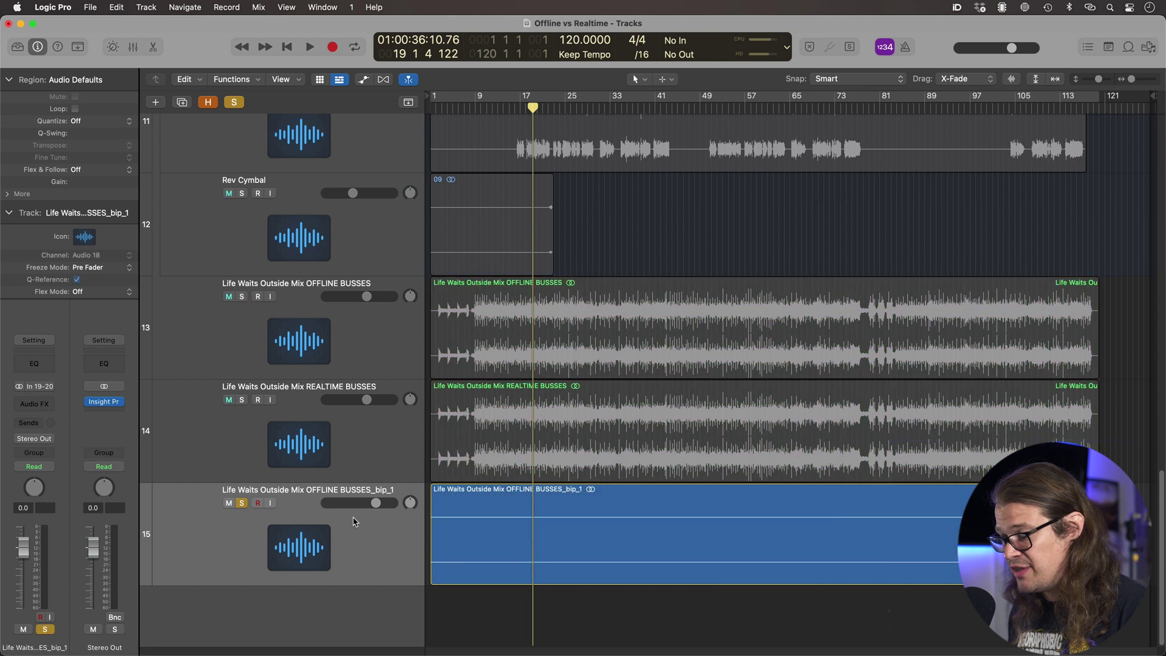
{"action": "key", "text": "space"}
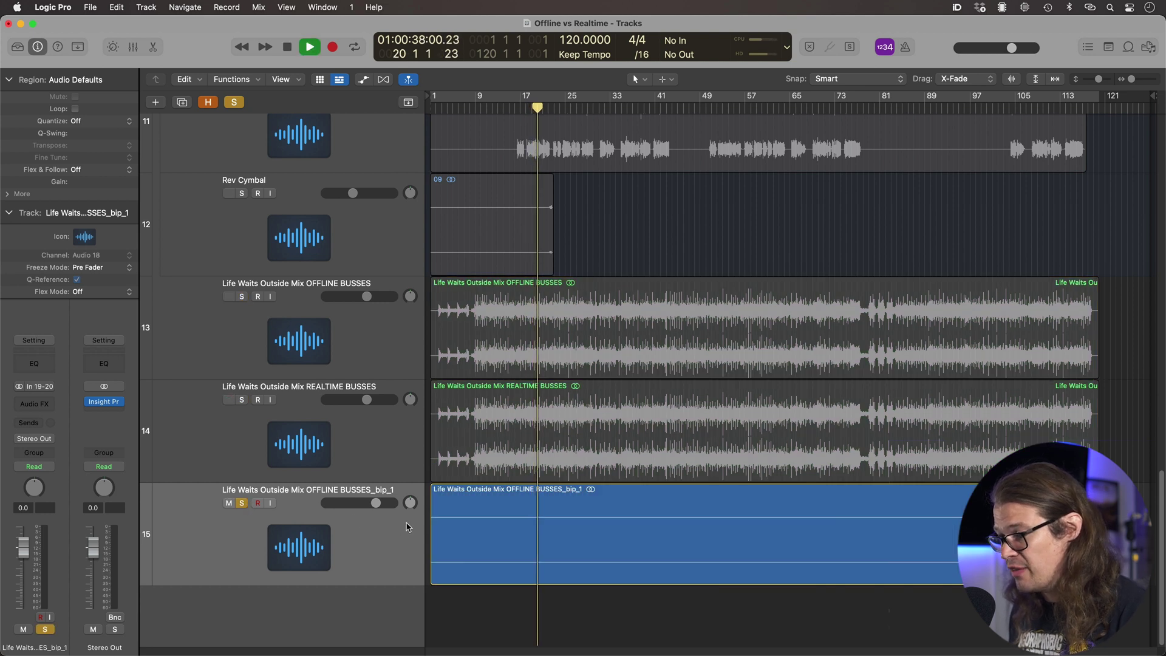
{"action": "key", "text": "space"}
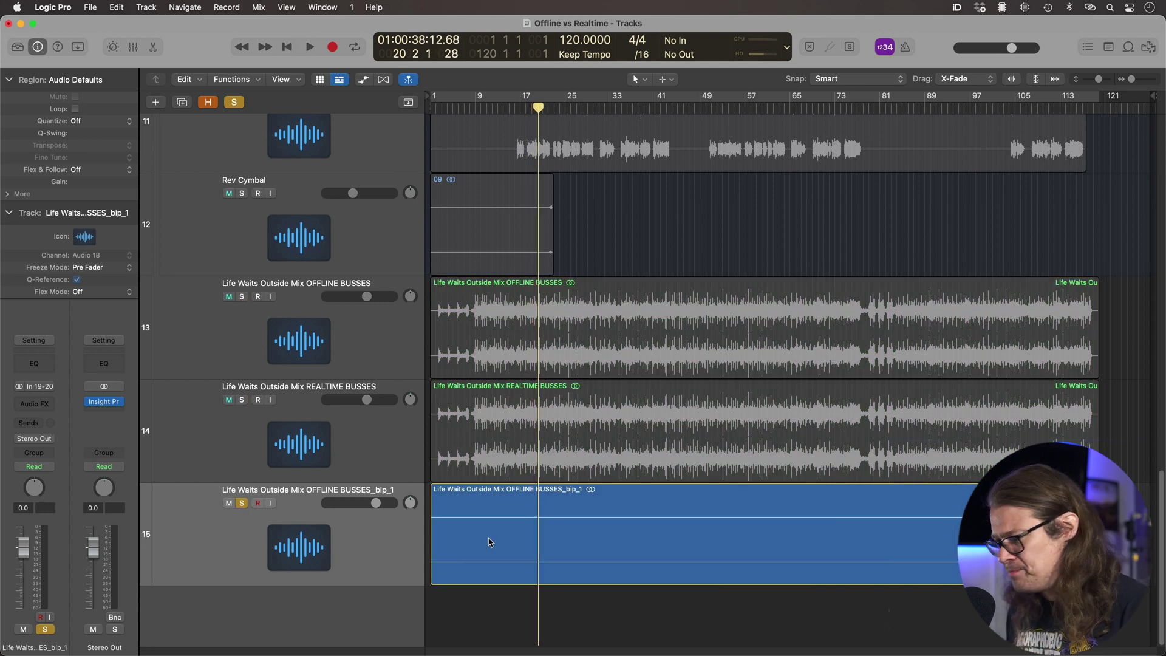
Step: Raise the bounced region's gain to +30 dB, zoom into bars 17–41, and play it
{"action": "left_click", "coordinate": [491, 542]}
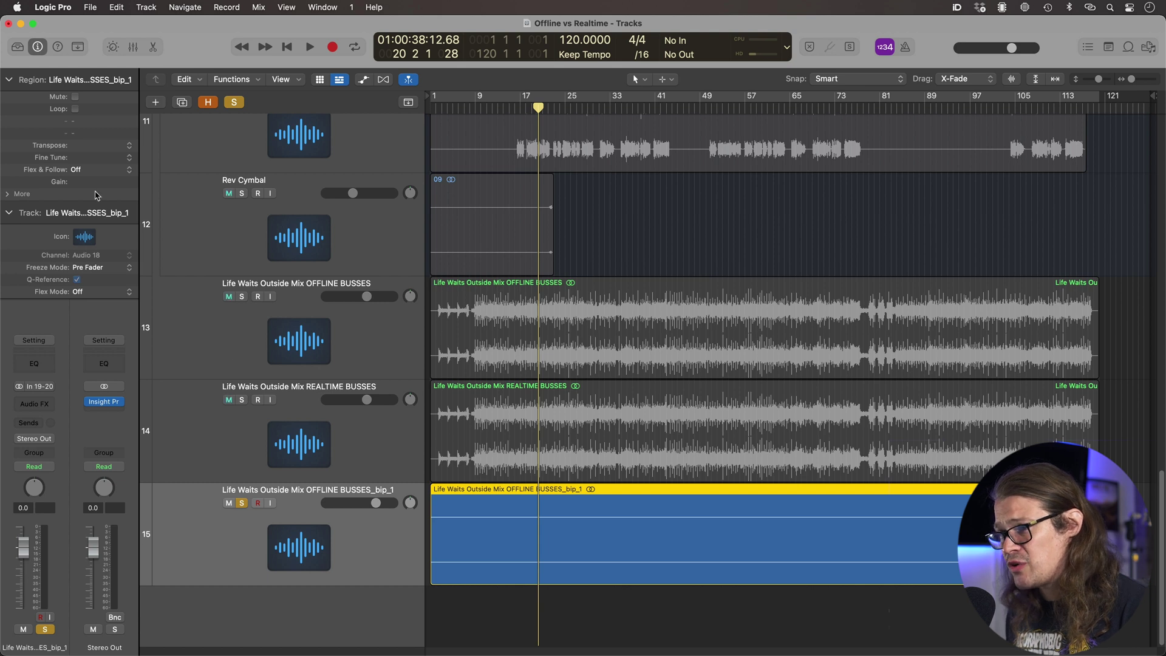
{"action": "left_click_drag", "start_coordinate": [102, 67], "coordinate": [128, 4]}
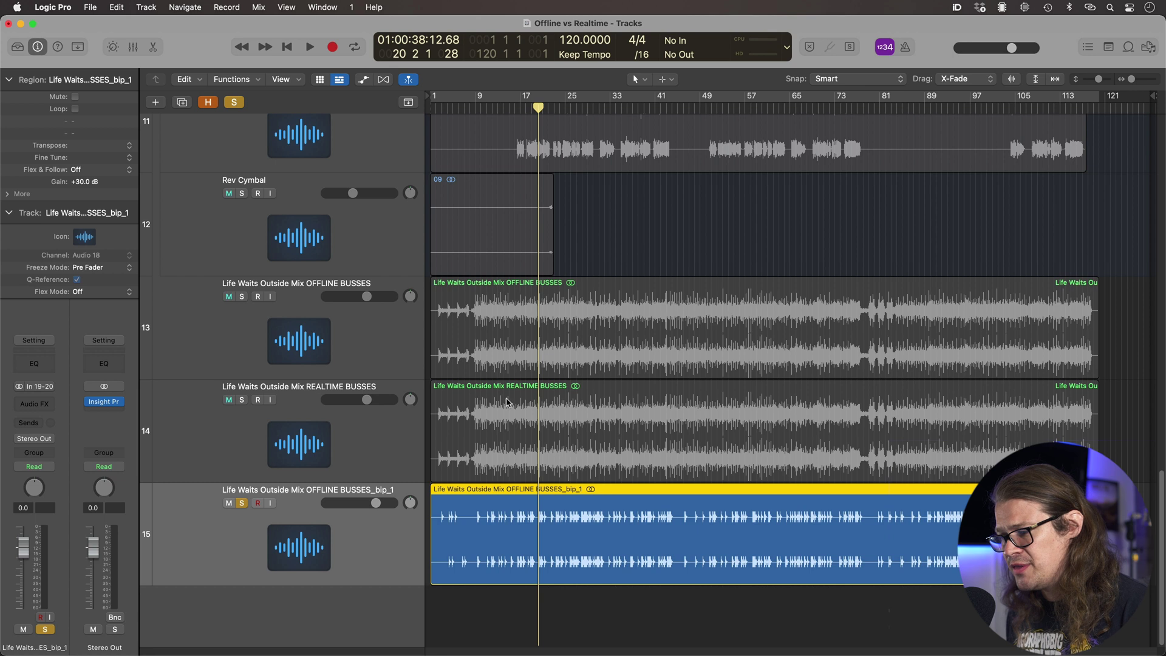
{"action": "key", "text": "super+Down"}
{"action": "key", "text": "super+Down"}
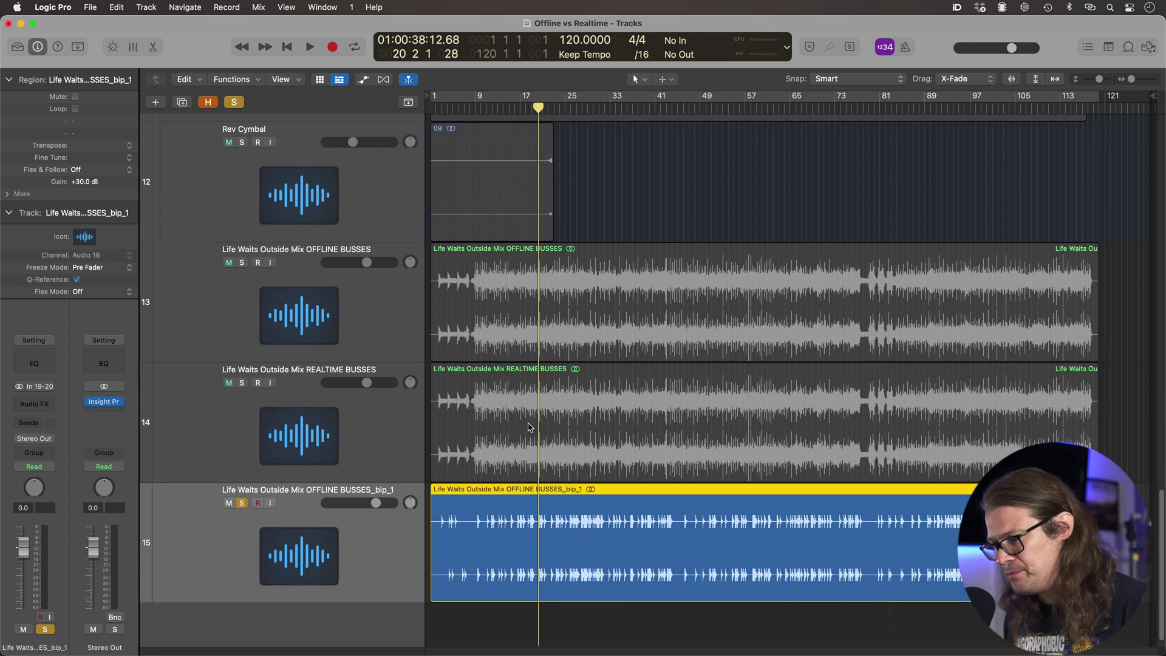
{"action": "key", "text": "super+Right"}
{"action": "key", "text": "super+Right"}
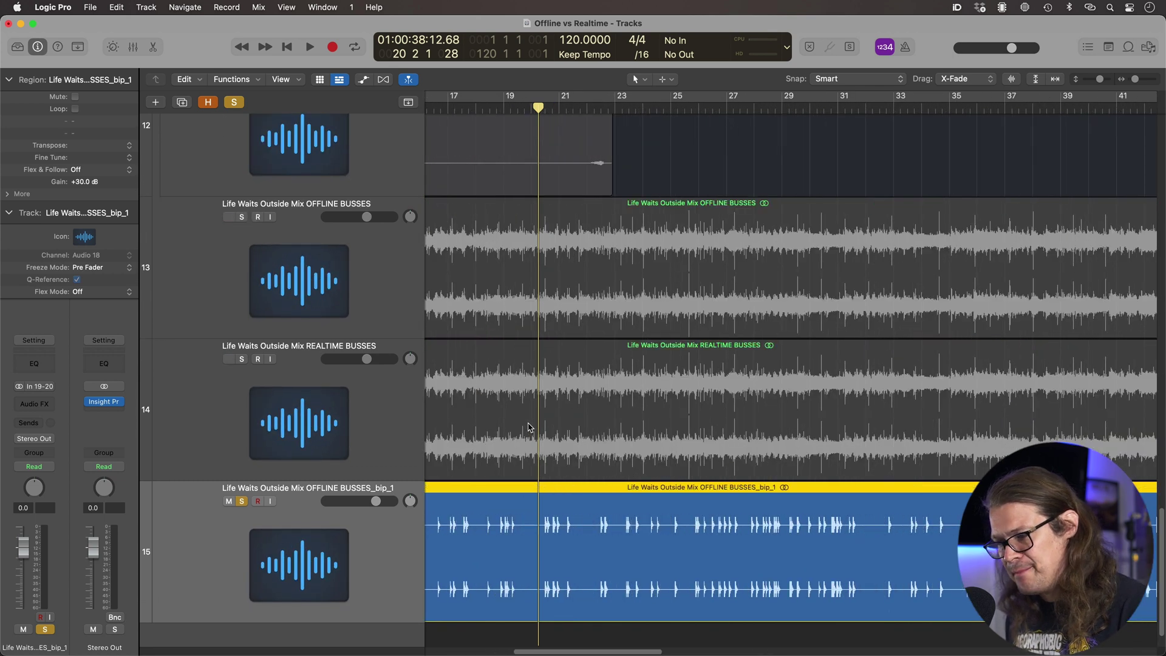
{"action": "key", "text": "space"}
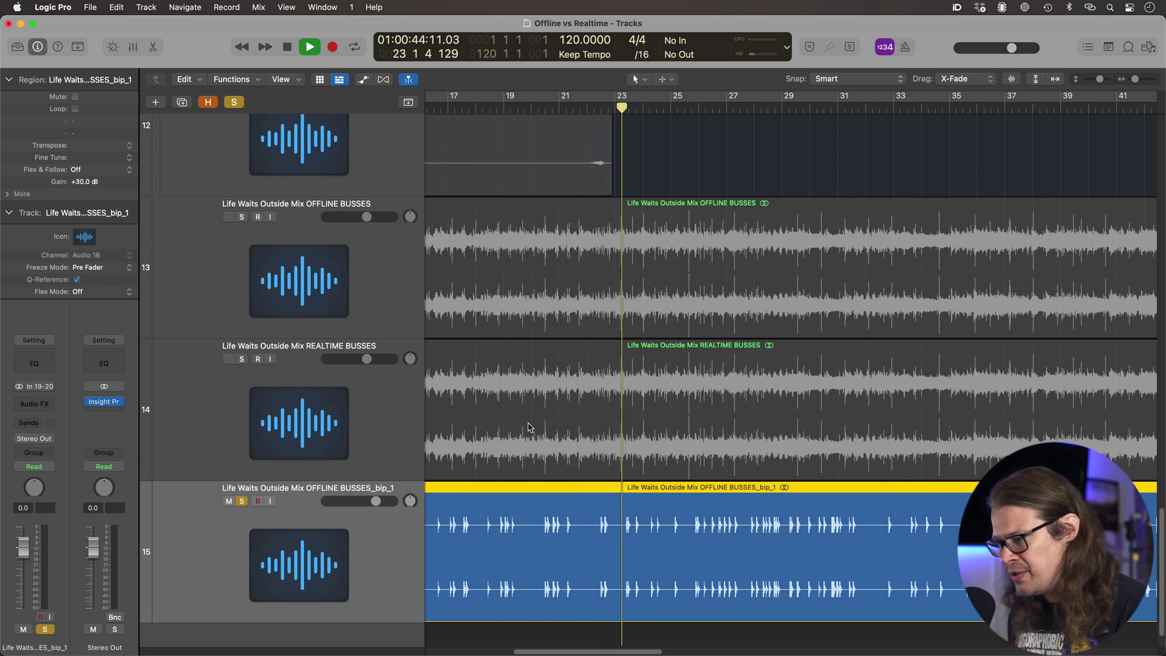
Step: Stop playback and zoom into the bip_1 track's spikes, scrolling right toward bars 28–29
{"action": "key", "text": "space"}
{"action": "key", "text": "super+Right"}
{"action": "key", "text": "super+Right"}
{"action": "key", "text": "super+Right"}
{"action": "key", "text": "super+Right"}
{"action": "key", "text": "super+Right"}
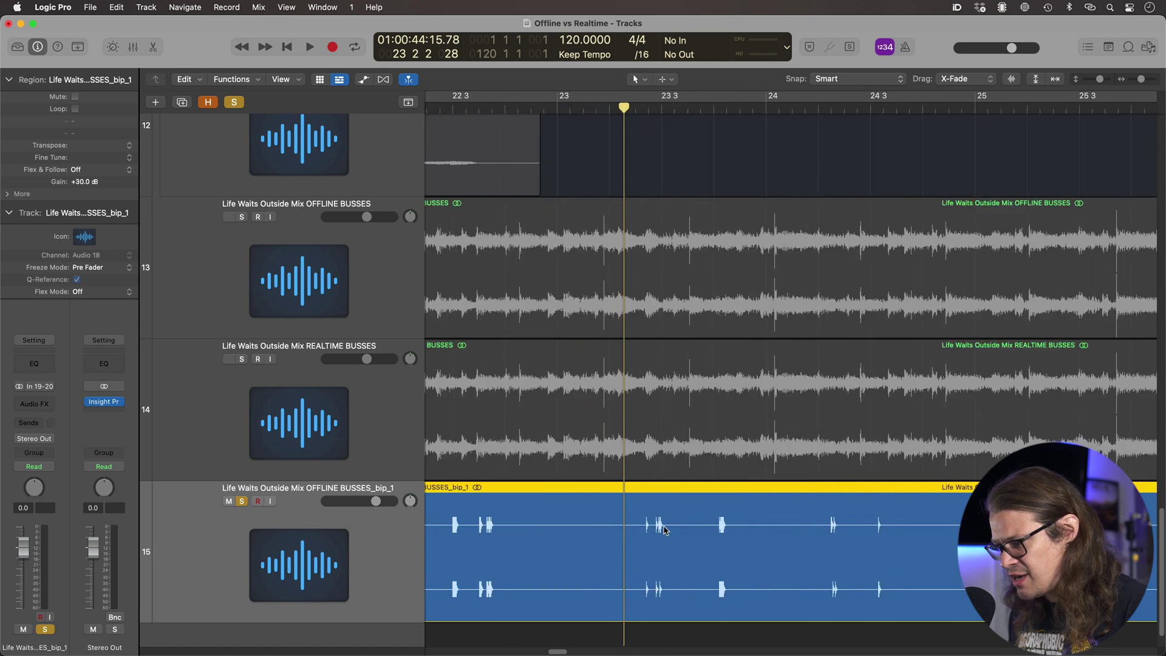
{"action": "key", "text": "super+Right"}
{"action": "key", "text": "super+Right"}
{"action": "key", "text": "super+Right"}
{"action": "key", "text": "super+Right"}
{"action": "key", "text": "super+Right"}
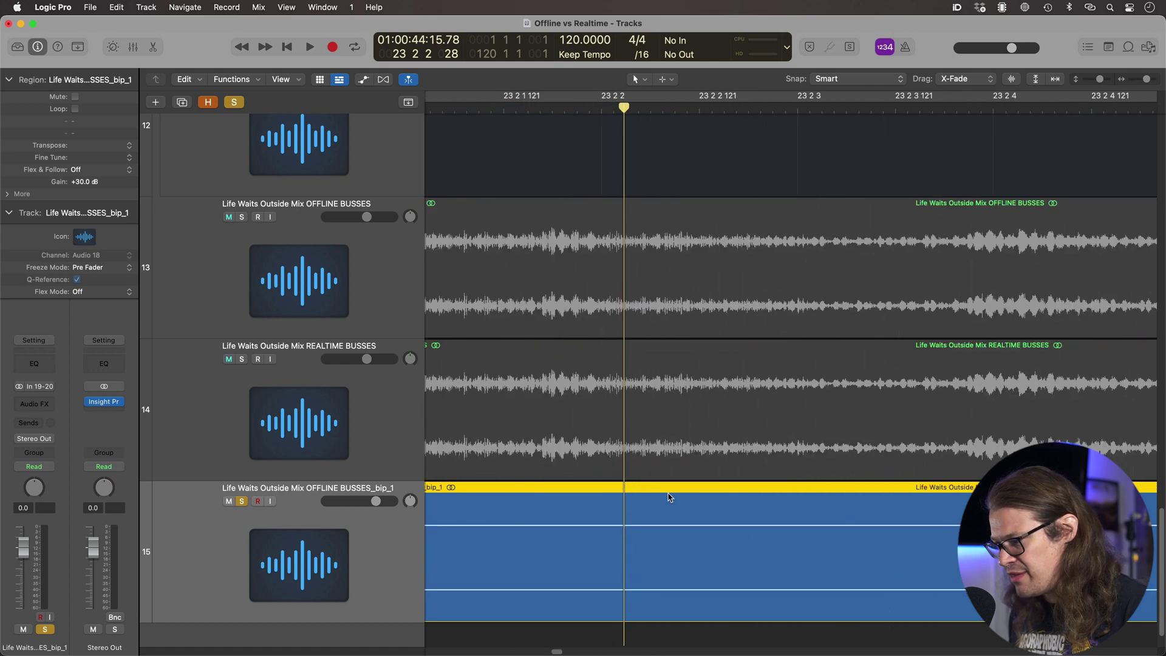
{"action": "scroll", "coordinate": [761, 506], "scroll_direction": "right", "scroll_amount": 10}
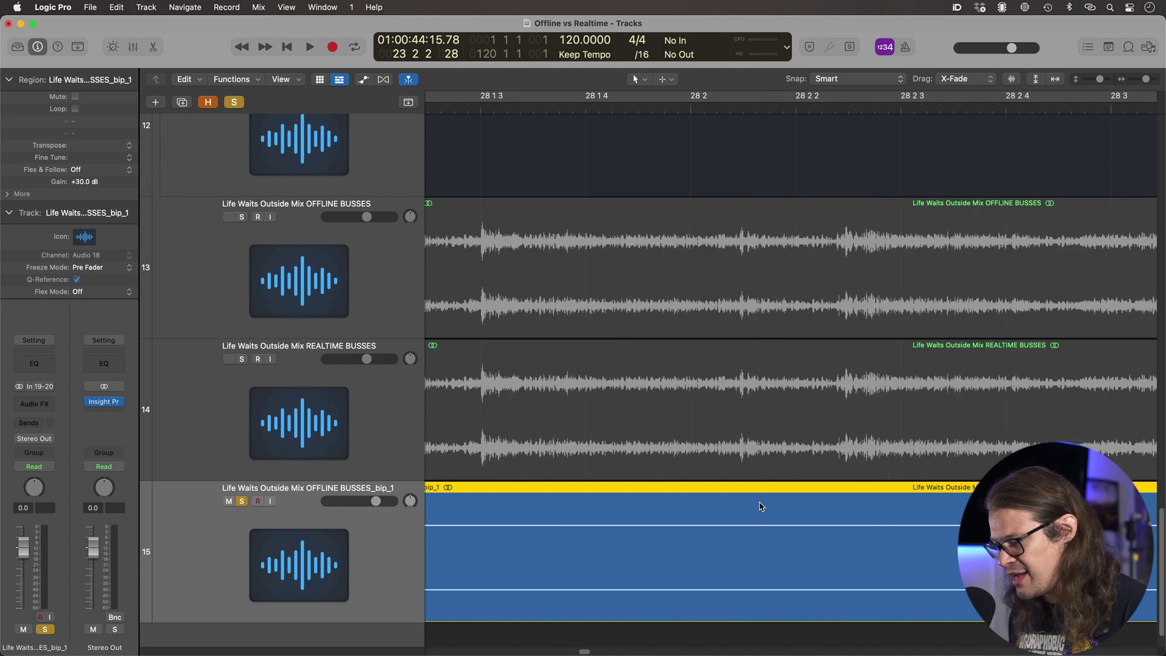
{"action": "key", "text": "super+Left"}
{"action": "key", "text": "super+Left"}
{"action": "key", "text": "super+Left"}
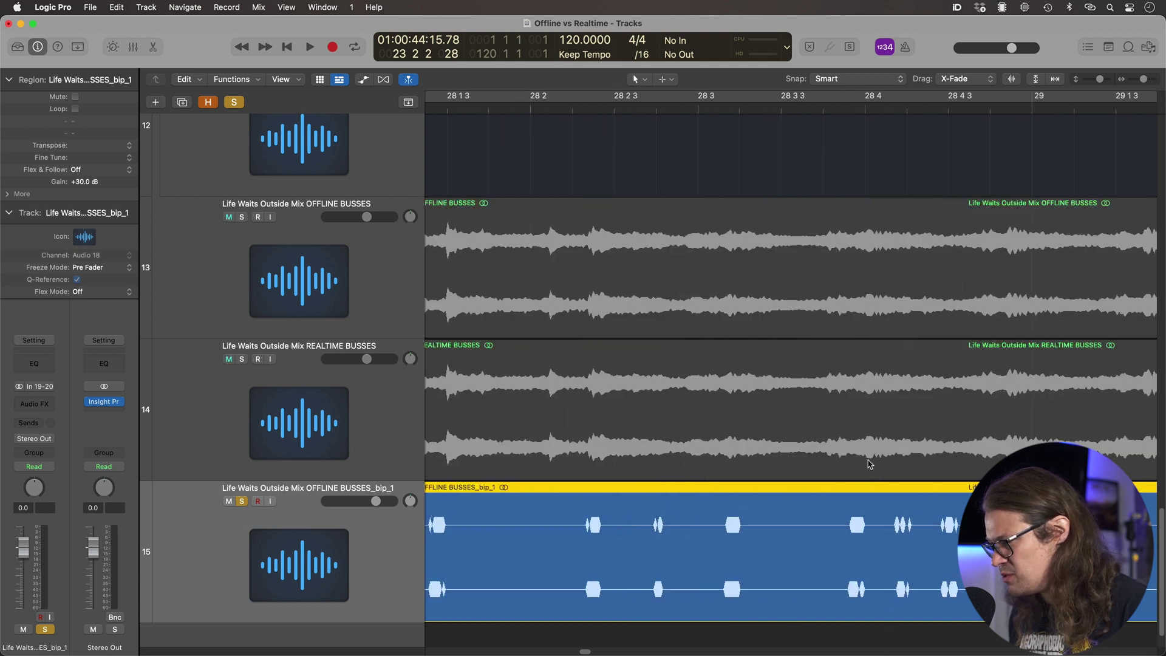
{"action": "scroll", "coordinate": [955, 525], "scroll_direction": "right", "scroll_amount": 5}
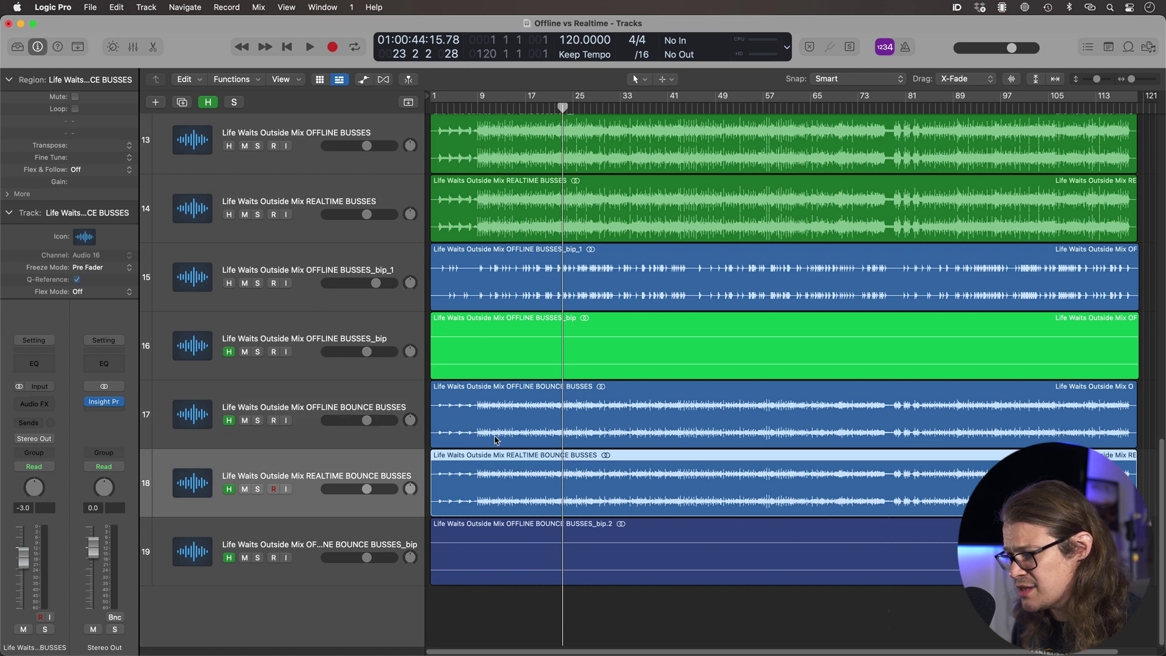
{"action": "key", "text": "Down"}
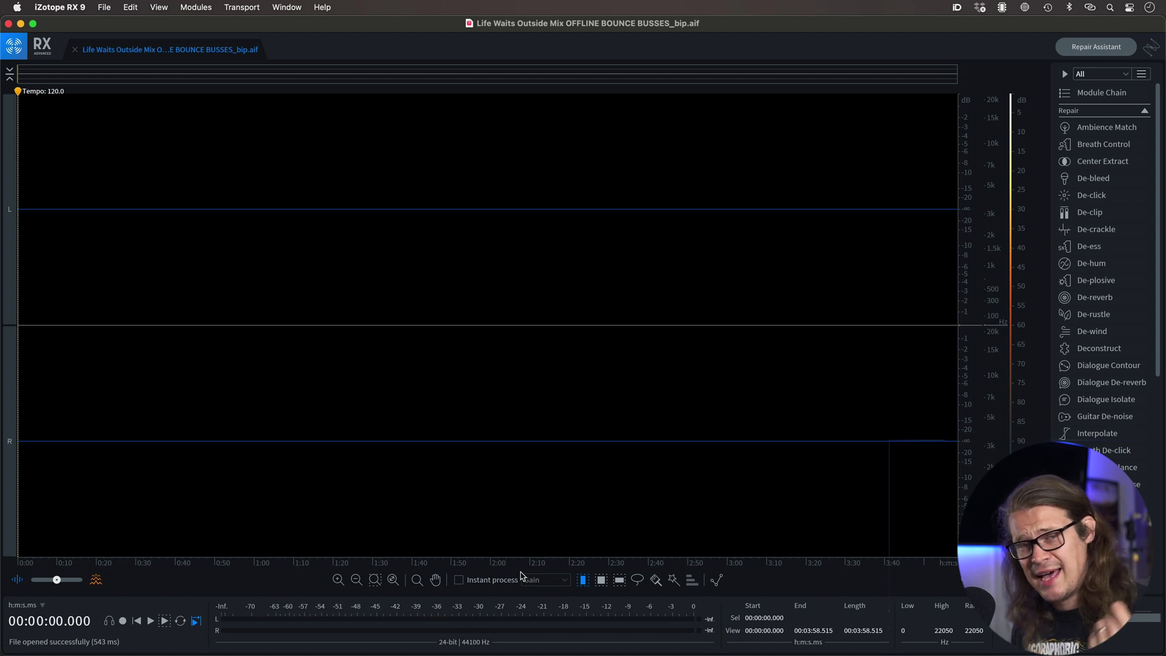
Step: Render a 60 dB Gain from the Utility modules across the whole OFFLINE BOUNCE BUSSES_bip file
{"action": "left_click", "coordinate": [1145, 112]}
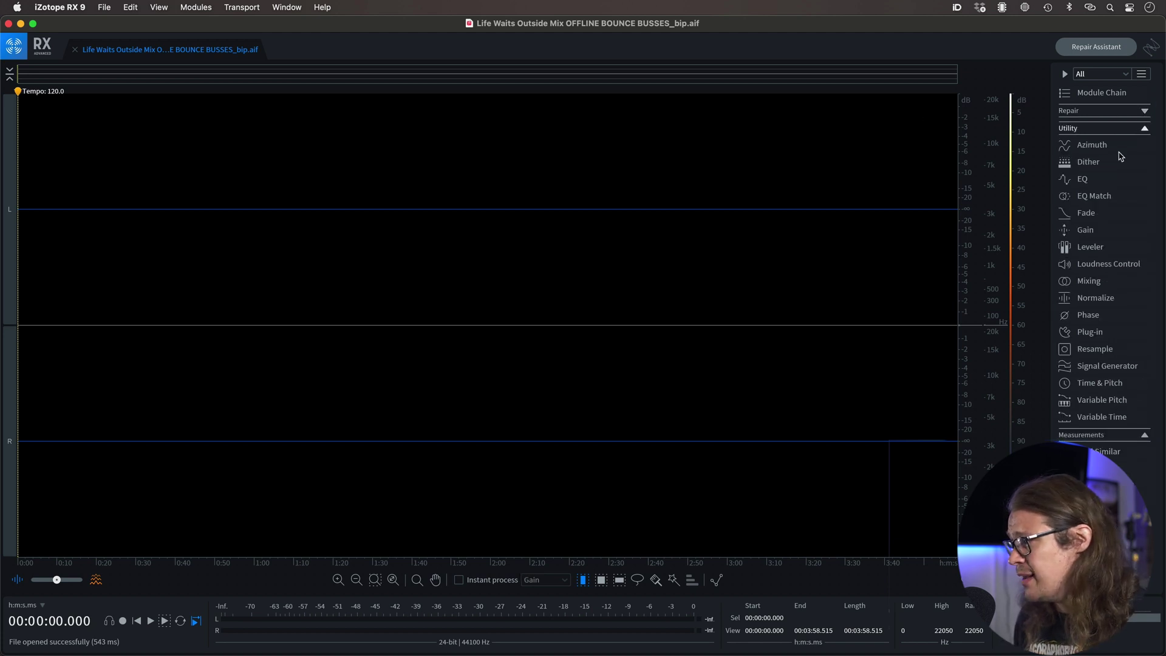
{"action": "left_click", "coordinate": [1085, 230]}
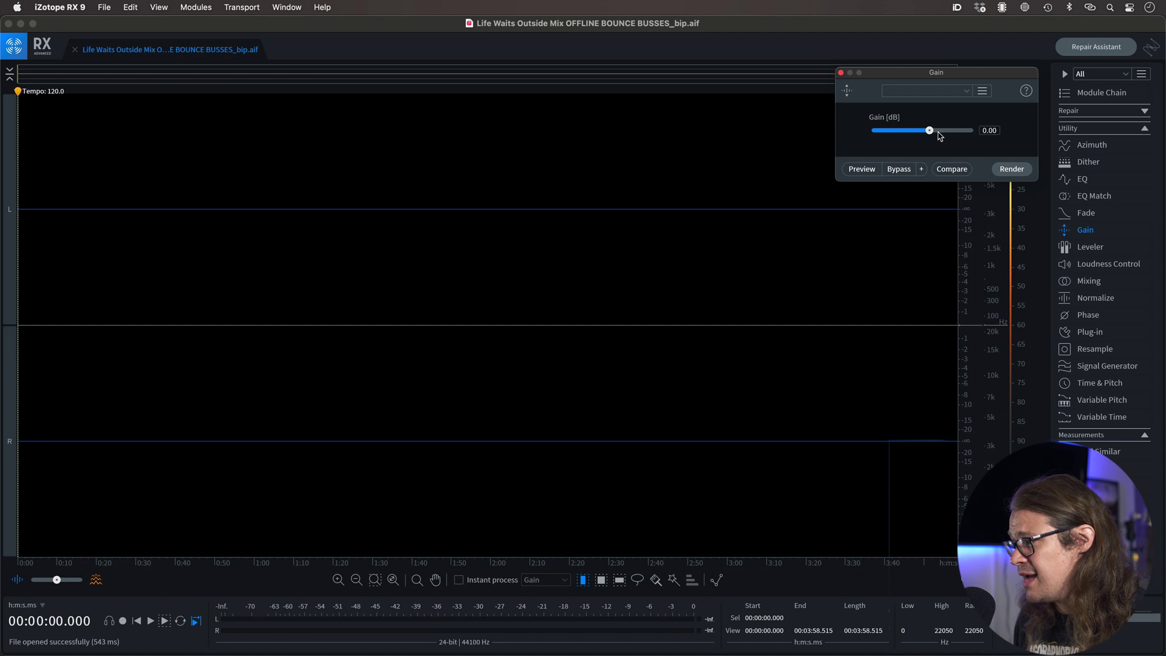
{"action": "left_click", "coordinate": [1011, 169]}
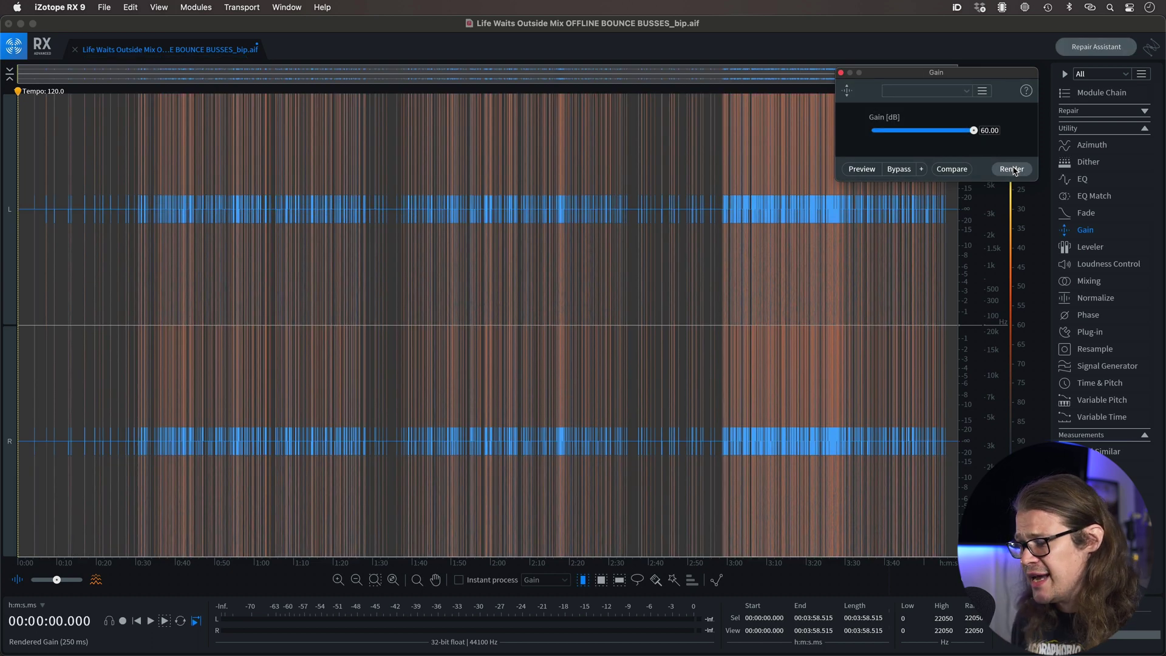
Step: Play the amplified residue from 1:57.794 and zoom into the spikes between 2:00 and 2:15
{"action": "left_click", "coordinate": [481, 206]}
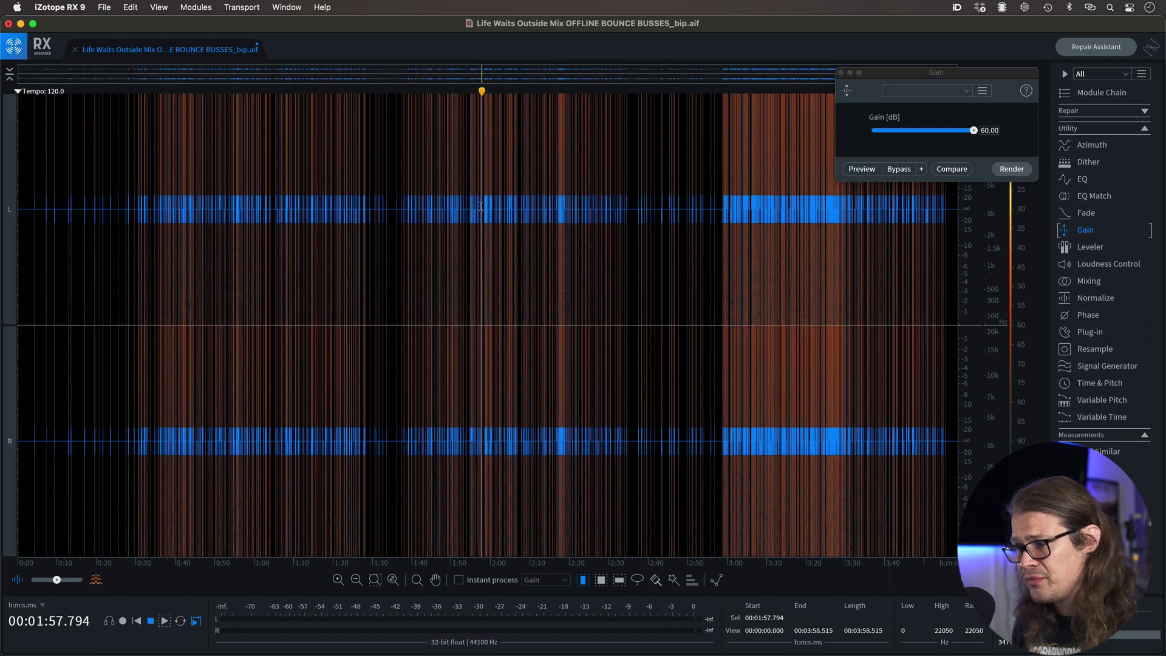
{"action": "key", "text": "space"}
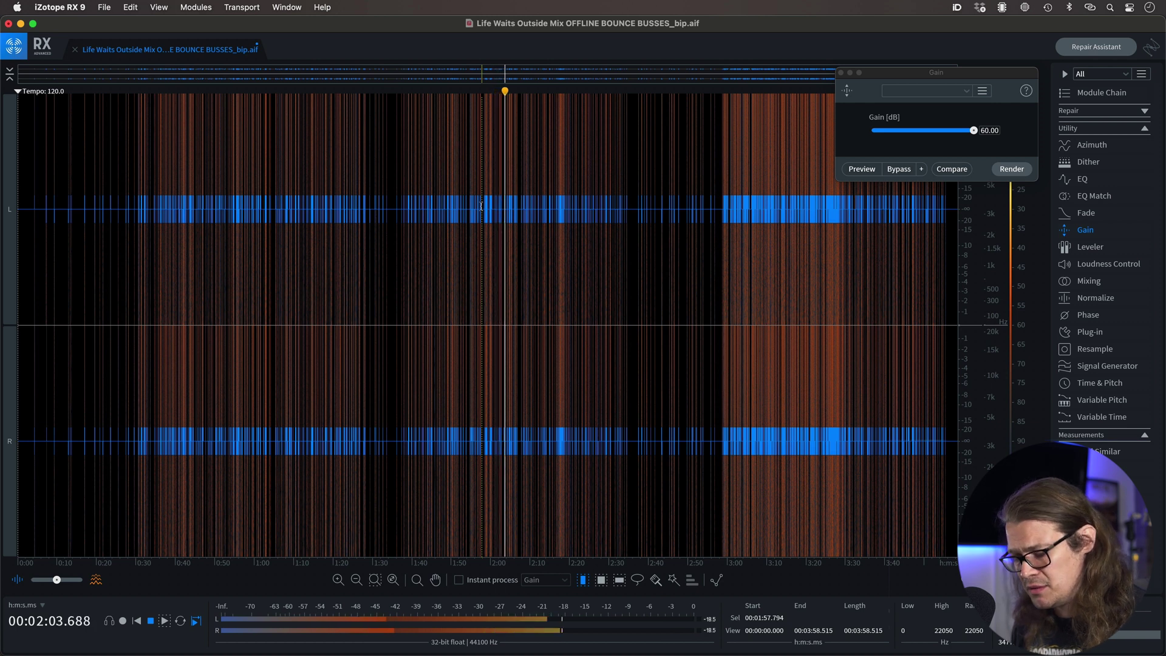
{"action": "key", "text": "z"}
{"action": "left_click", "coordinate": [525, 215]}
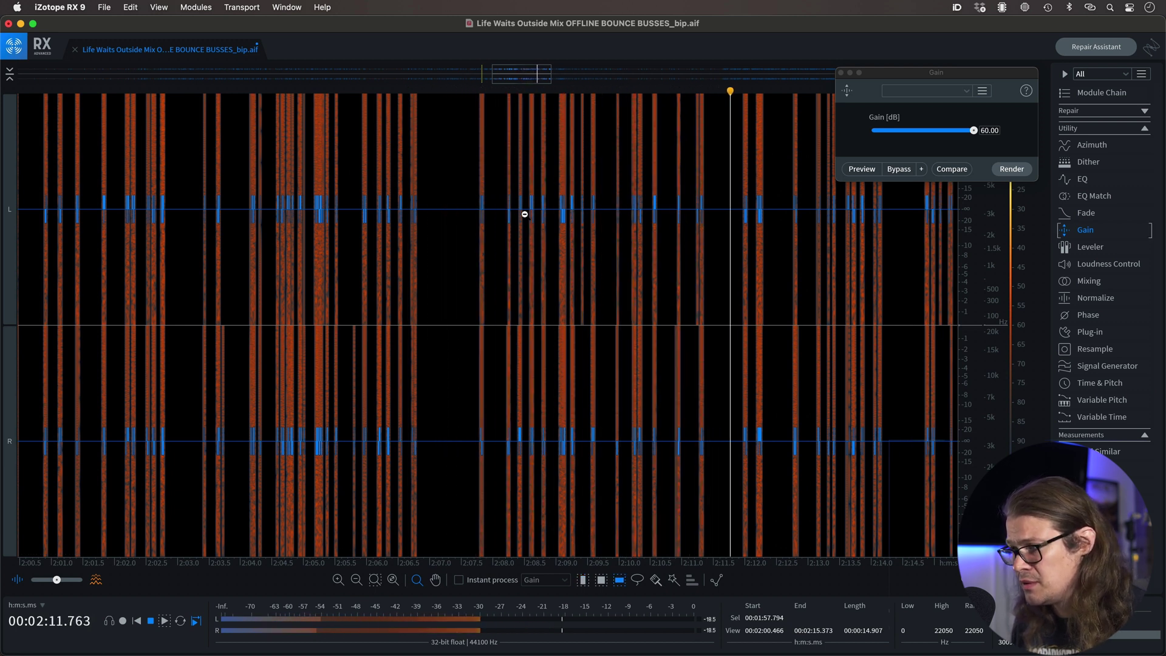
{"action": "key", "text": "space"}
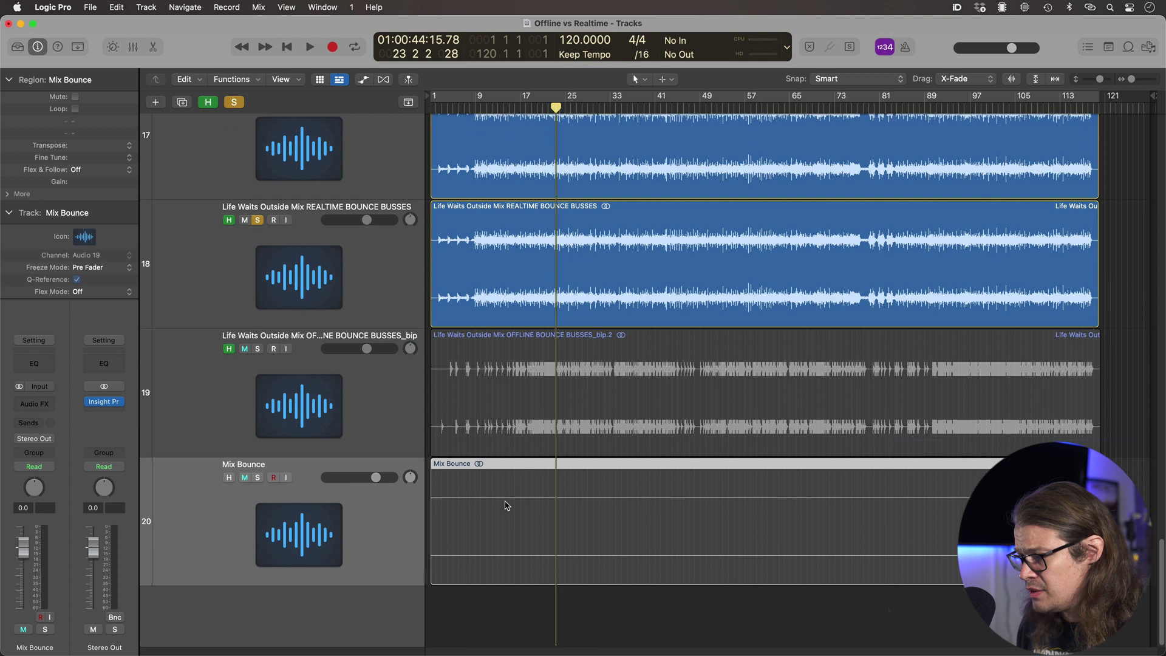
Step: Reselect regions and tracks, ending with the Mix Bounce track selected
{"action": "left_click", "coordinate": [495, 625]}
{"action": "left_click", "coordinate": [517, 543]}
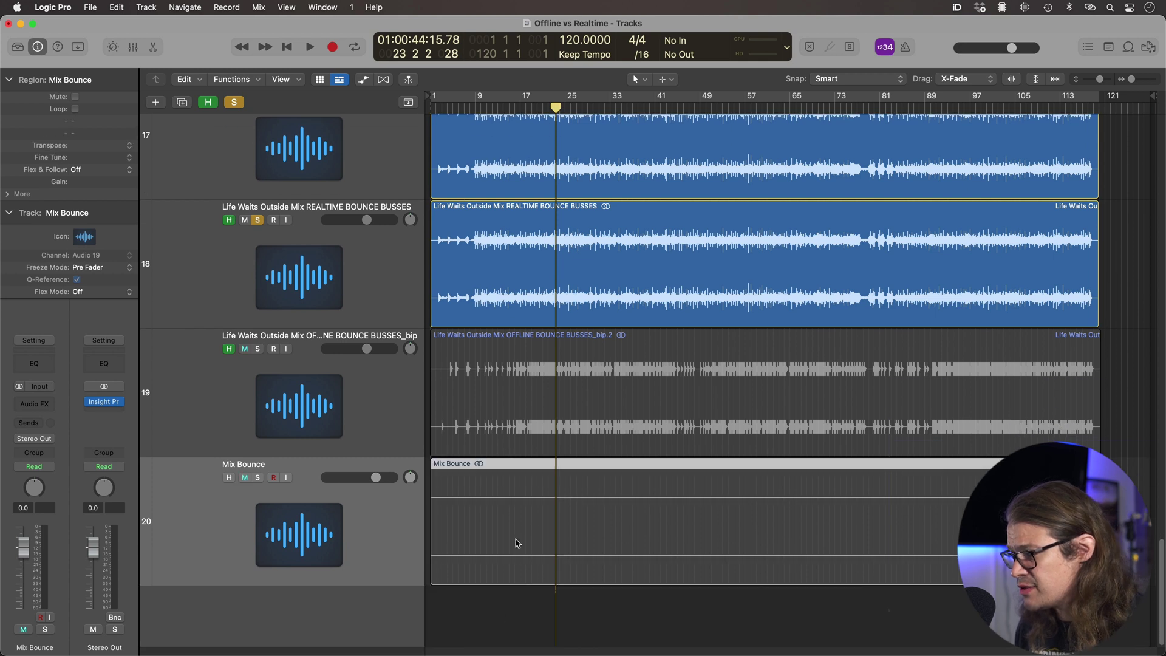
{"action": "left_click", "coordinate": [411, 181]}
{"action": "scroll", "coordinate": [411, 180], "scroll_direction": "up", "scroll_amount": 2}
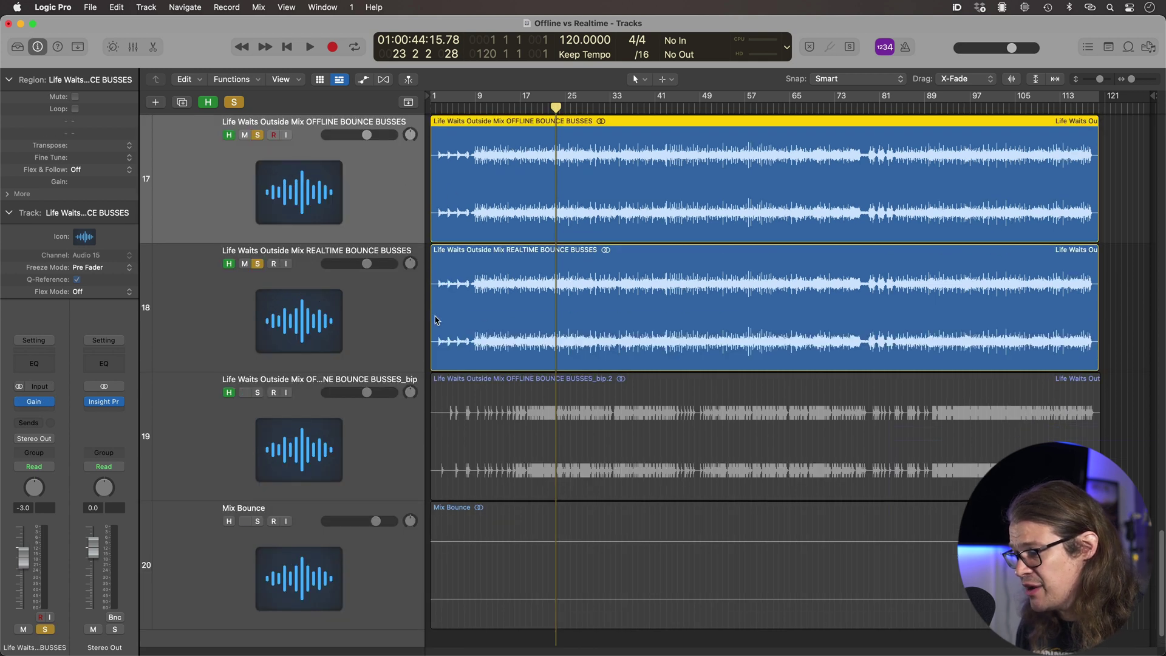
{"action": "scroll", "coordinate": [465, 395], "scroll_direction": "down", "scroll_amount": 2}
{"action": "left_click", "coordinate": [477, 525]}
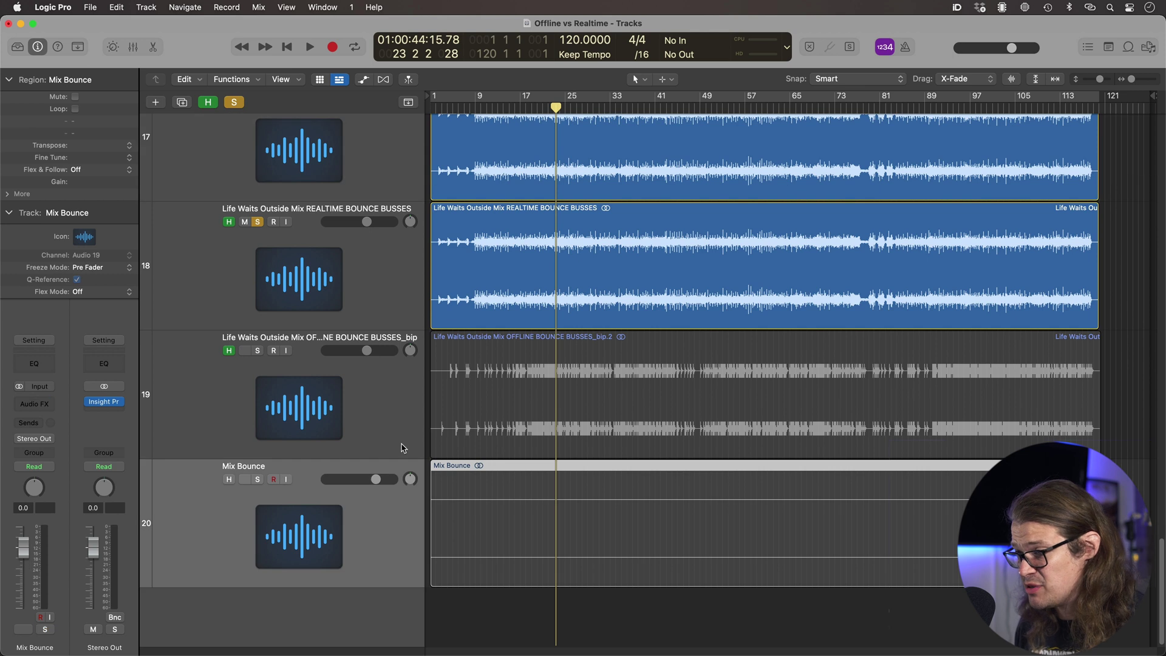
Step: Solo and briefly audition Mix Bounce, then open it in iZotope RX 9 with Shift+W
{"action": "left_click", "coordinate": [258, 481]}
{"action": "key", "text": "space"}
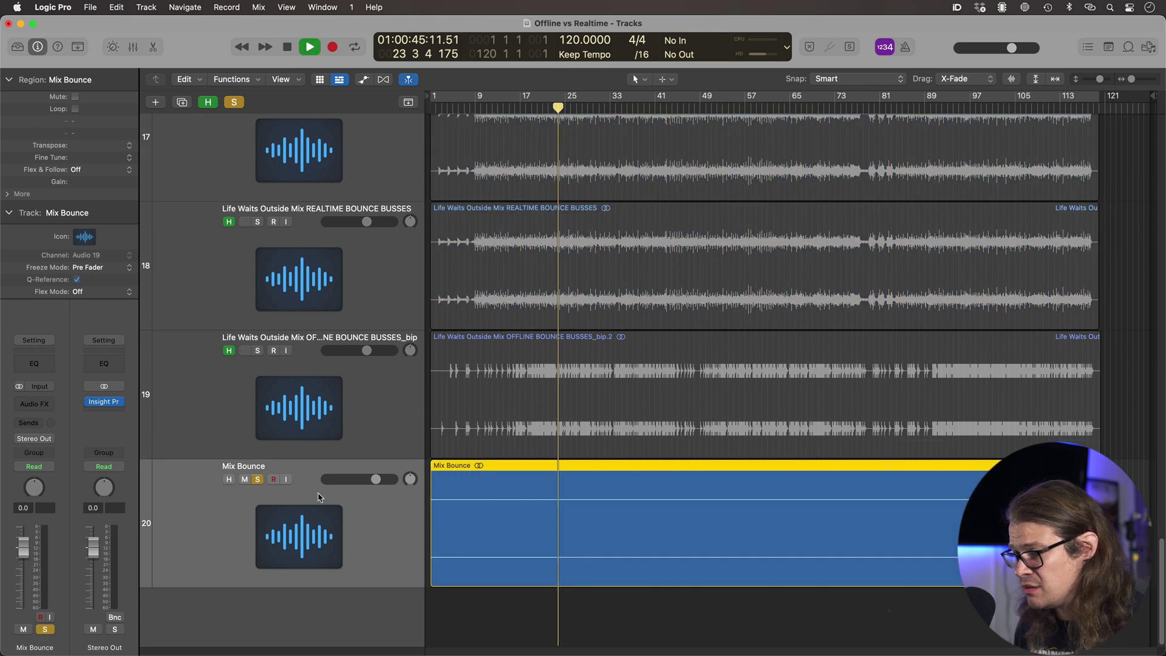
{"action": "key", "text": "space"}
{"action": "key", "text": "shift+w"}
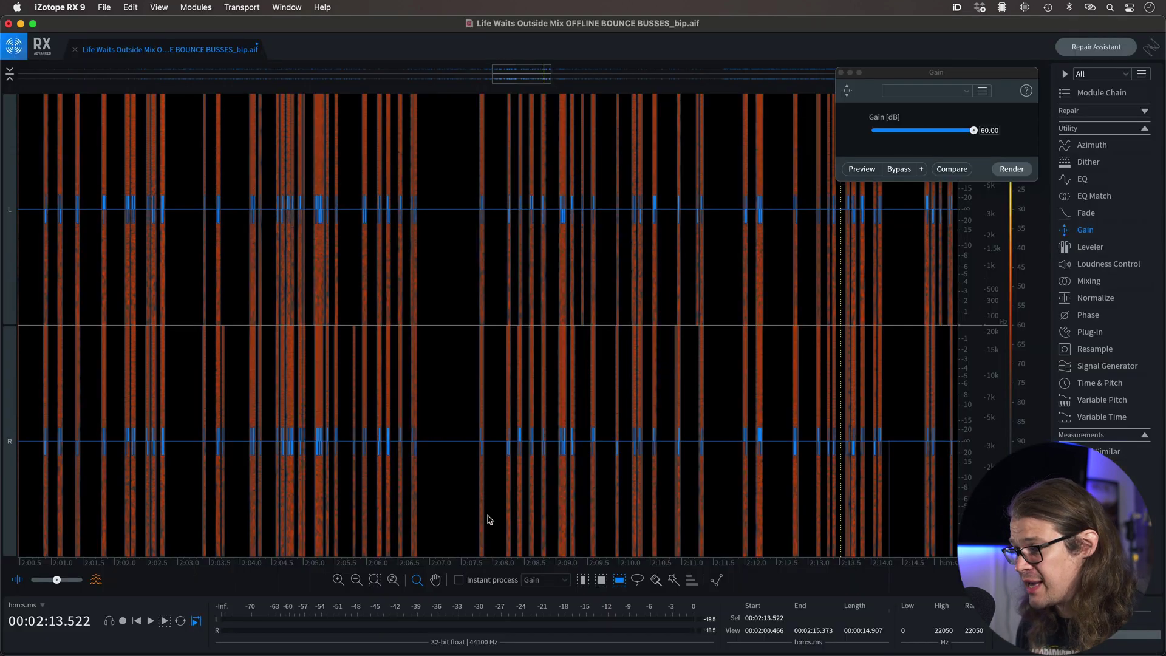
Step: Render +60 dB Gain on Mix Bounce.wav and play the exposed residue from 2:10
{"action": "left_click", "coordinate": [1019, 169]}
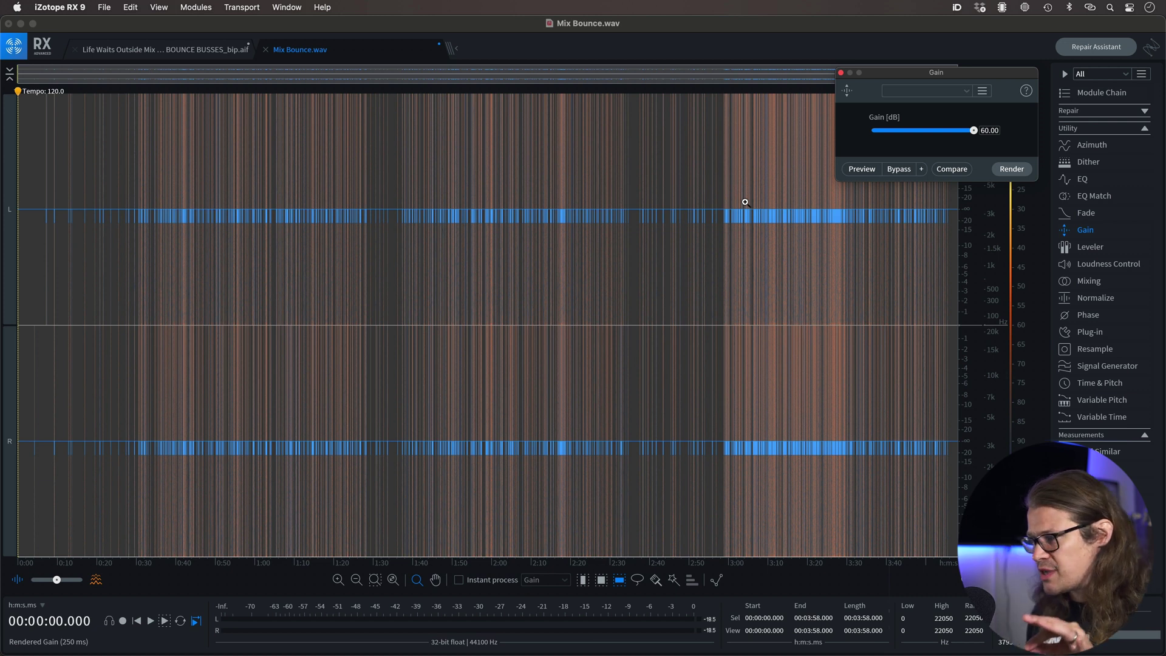
{"action": "left_click", "coordinate": [532, 223]}
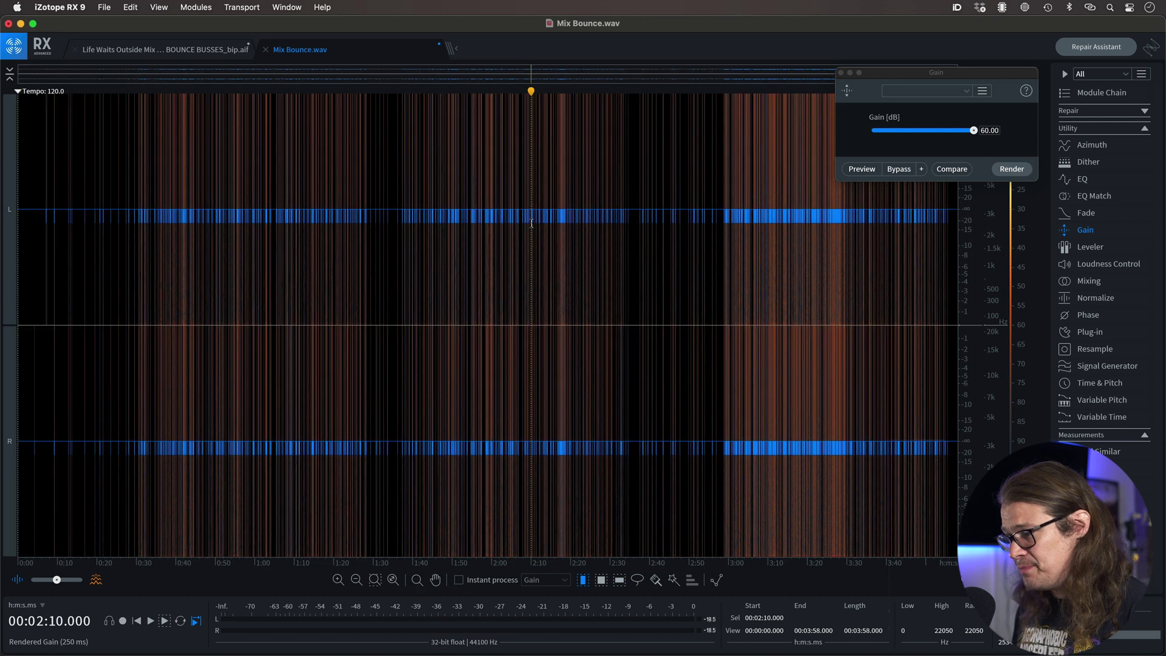
{"action": "key", "text": "space"}
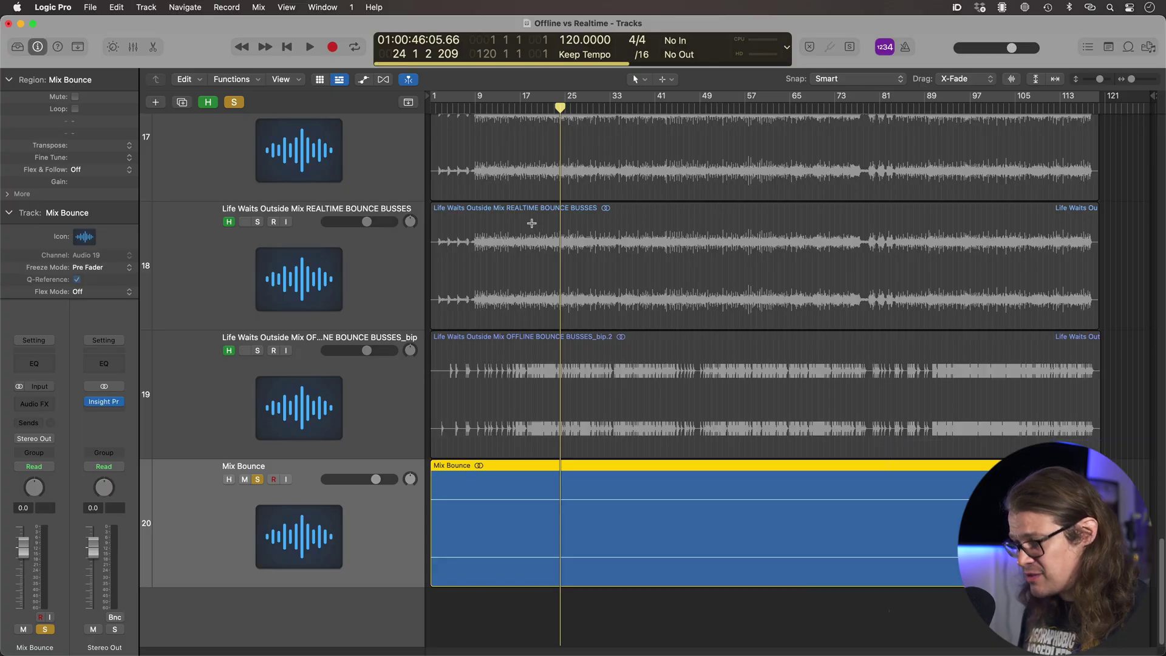
Step: Open the Bounce dialog and keep PCM Wave, 24 Bit, 44100 with Interleaved file type
{"action": "key", "text": "super+b"}
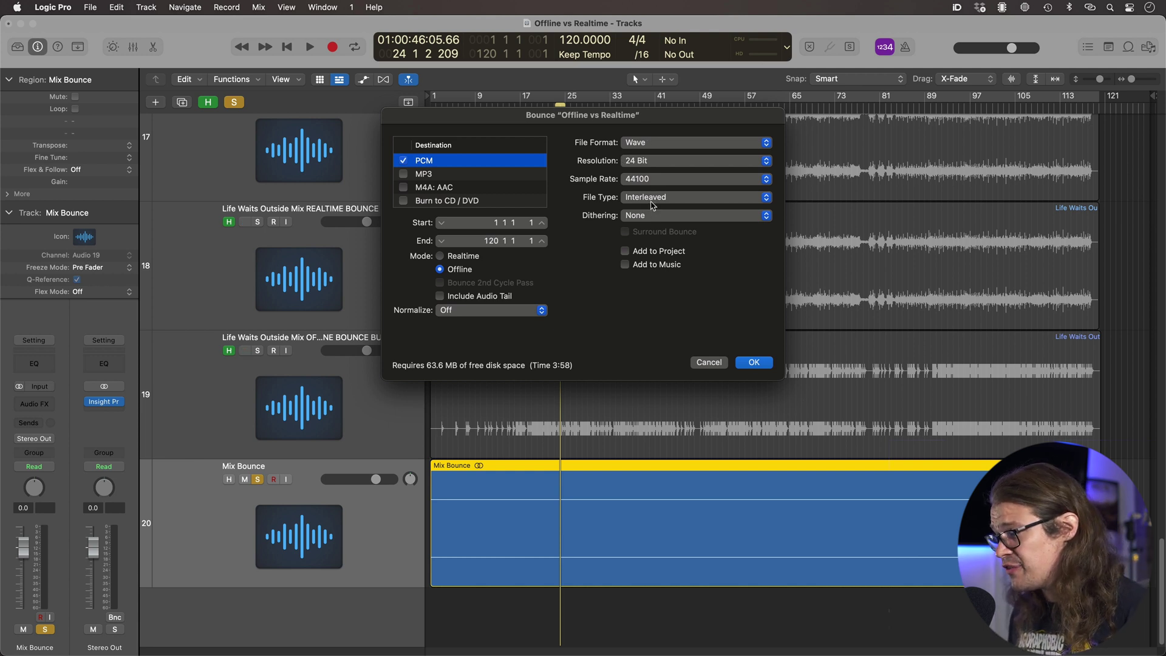
{"action": "left_click", "coordinate": [653, 204]}
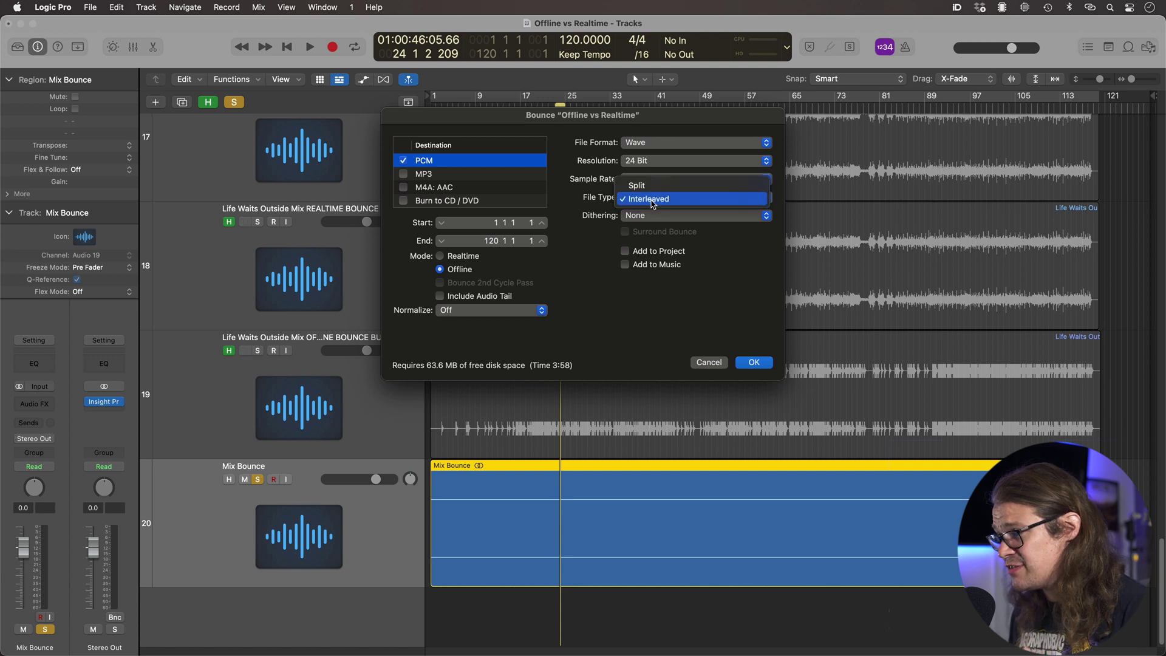
{"action": "left_click", "coordinate": [652, 201]}
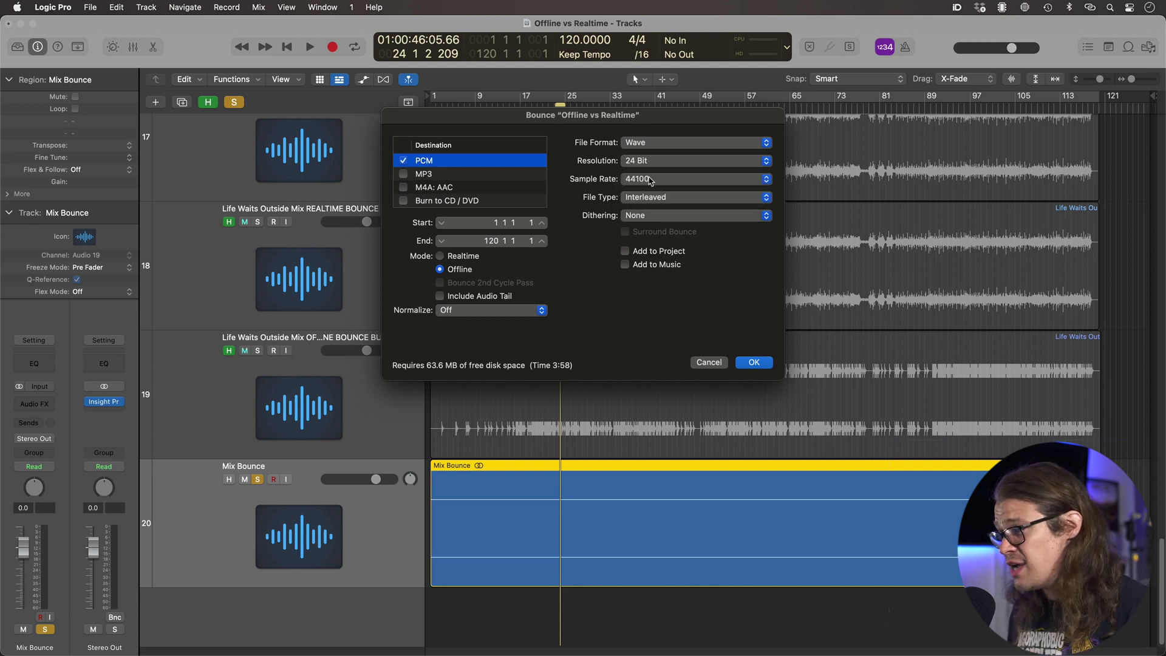